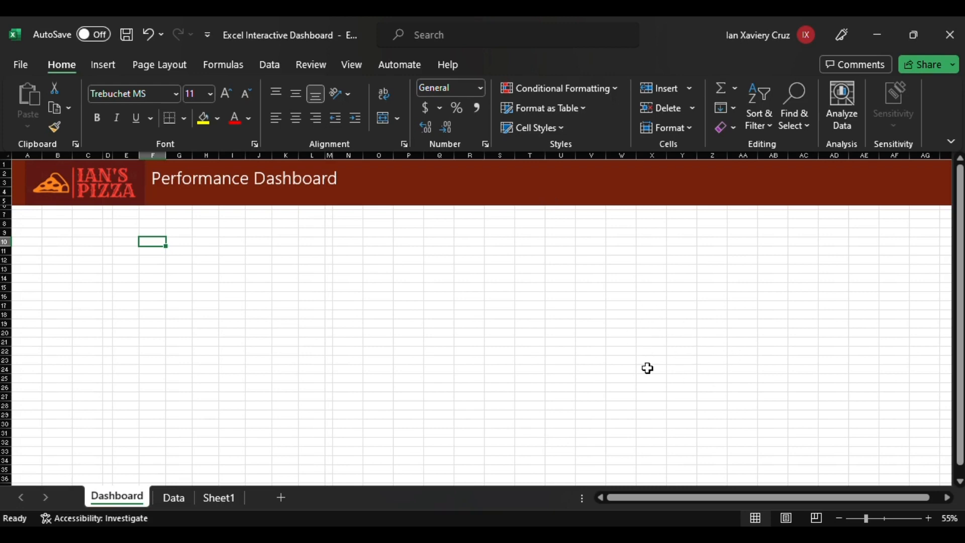
Open the Data sheet and scroll to the top of the sales records.
{"action": "left_click", "coordinate": [184, 496]}
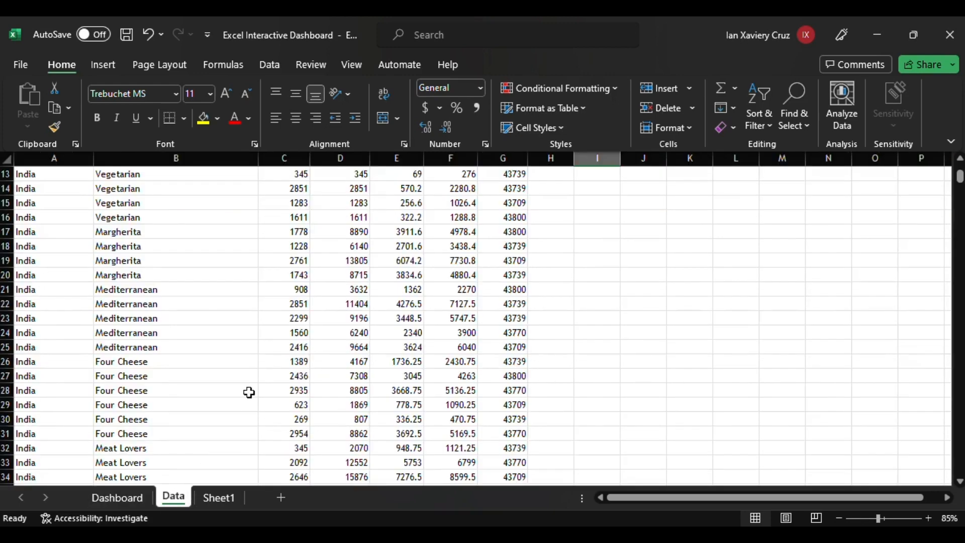
{"action": "left_click", "coordinate": [267, 362]}
{"action": "scroll", "coordinate": [267, 304], "scroll_direction": "up", "scroll_amount": 4}
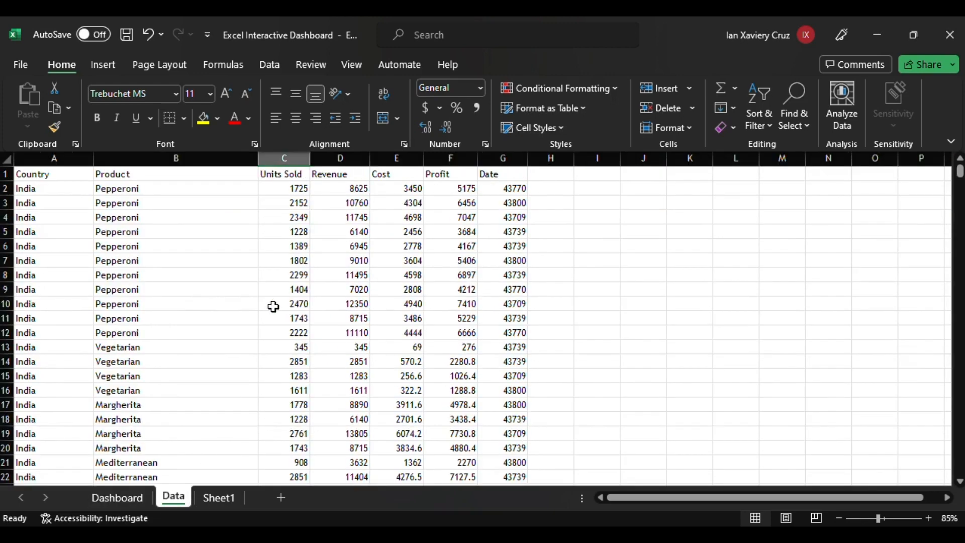
Convert the sales data range into an Excel table with headers.
{"action": "left_click", "coordinate": [125, 187]}
{"action": "left_click", "coordinate": [103, 63]}
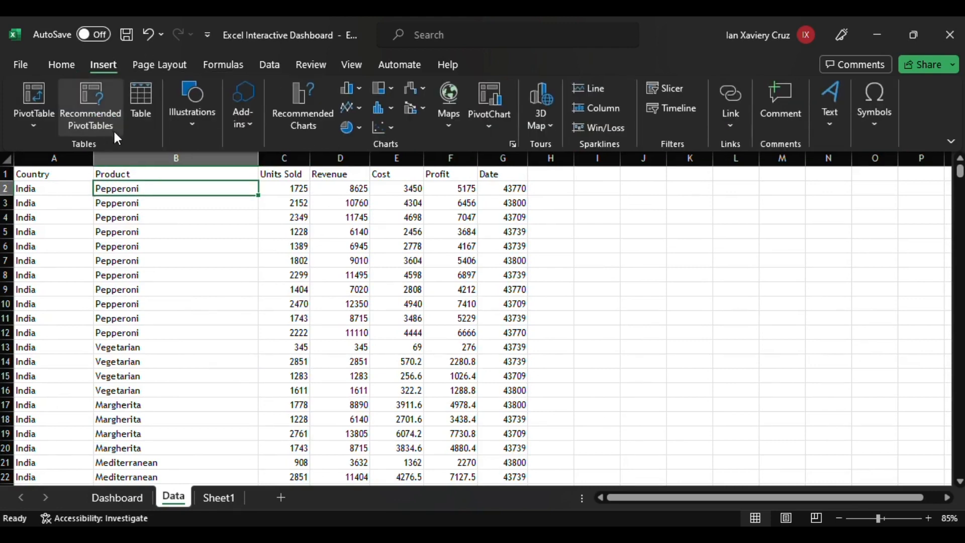
{"action": "left_click", "coordinate": [137, 119]}
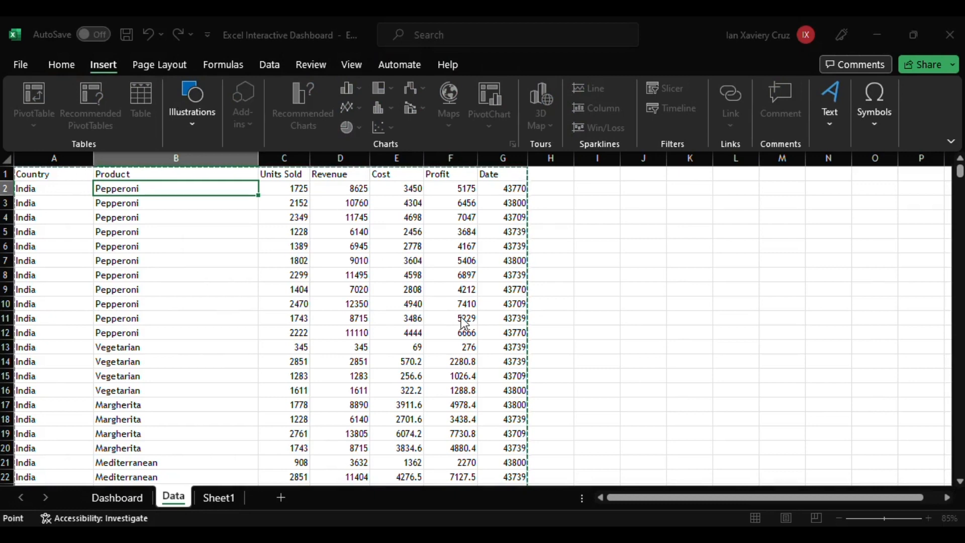
{"action": "key", "text": "Escape"}
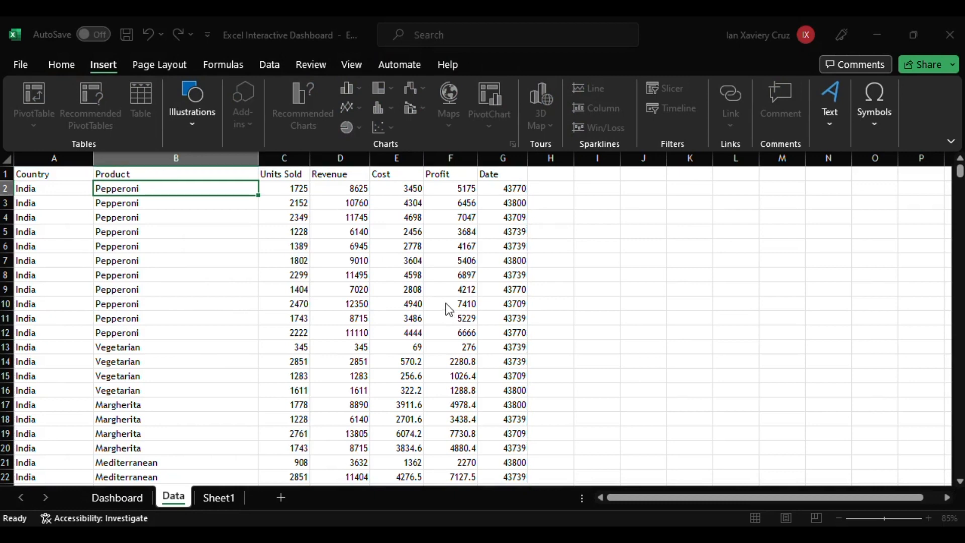
{"action": "key", "text": "Return"}
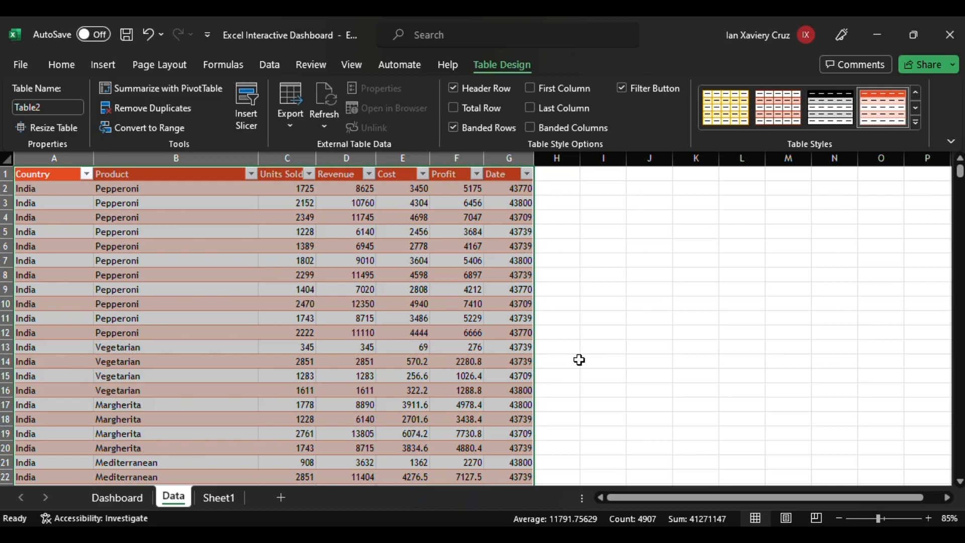
{"action": "left_click", "coordinate": [687, 391]}
{"action": "left_click", "coordinate": [475, 349]}
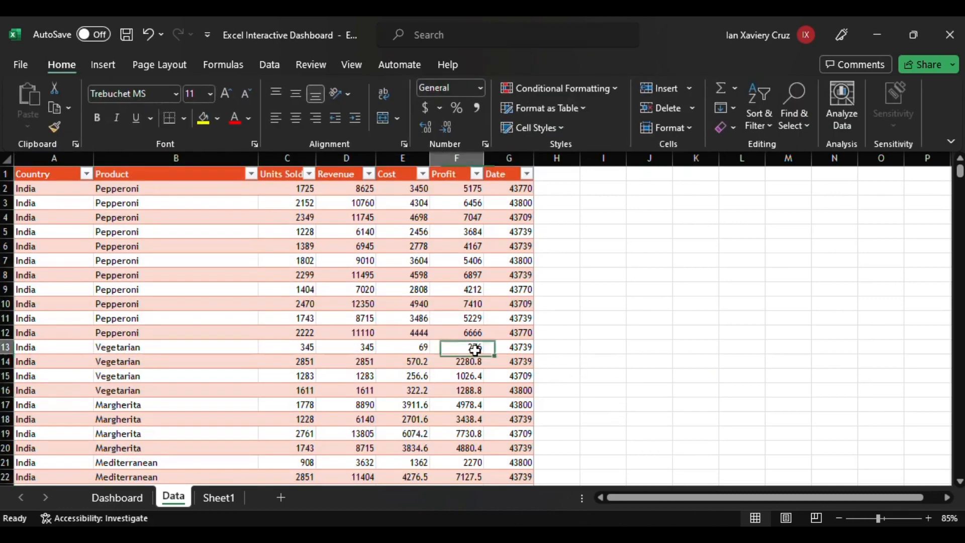
{"action": "scroll", "coordinate": [382, 253], "scroll_direction": "down", "scroll_amount": 2}
{"action": "scroll", "coordinate": [376, 308], "scroll_direction": "up", "scroll_amount": 2}
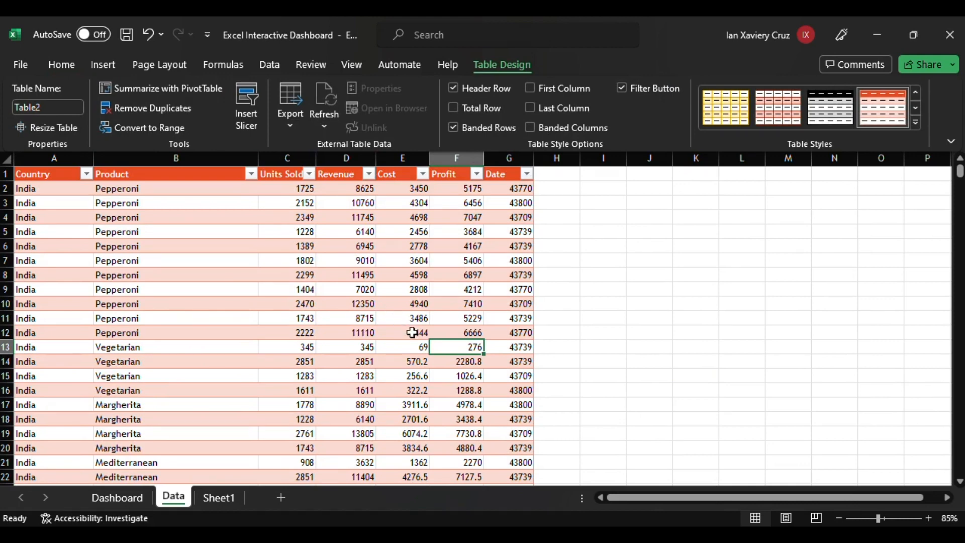
{"action": "left_click", "coordinate": [372, 322]}
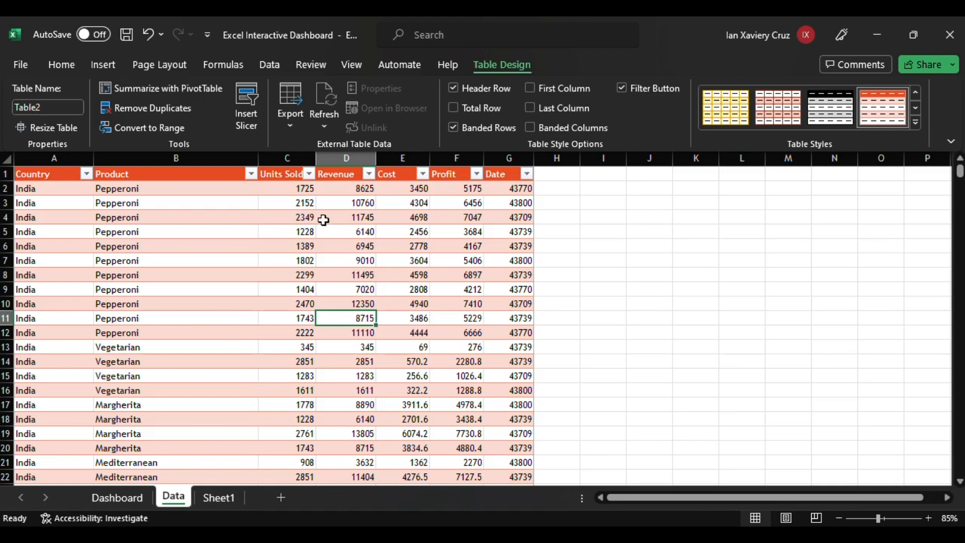
{"action": "left_click", "coordinate": [283, 436]}
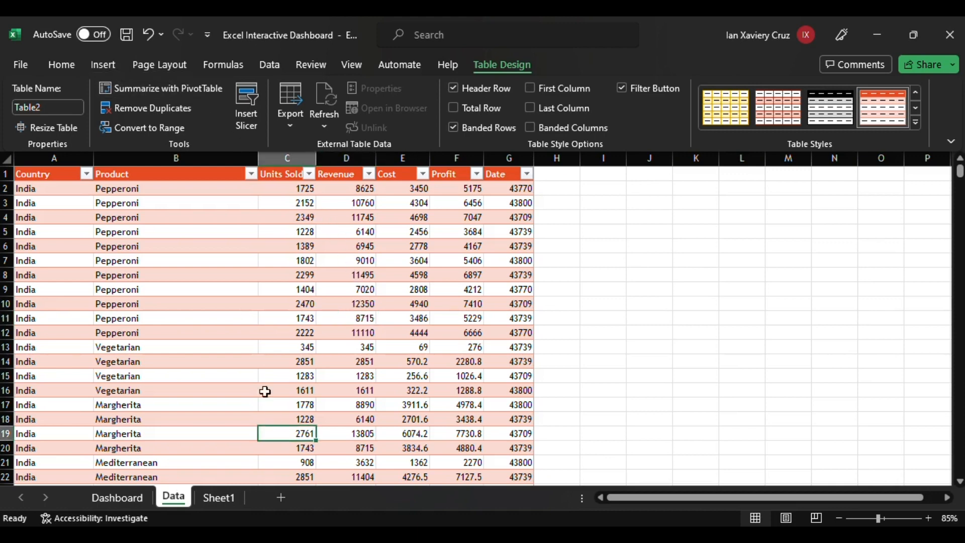
Insert a PivotTable from the sales table on a new worksheet.
{"action": "left_click", "coordinate": [98, 61]}
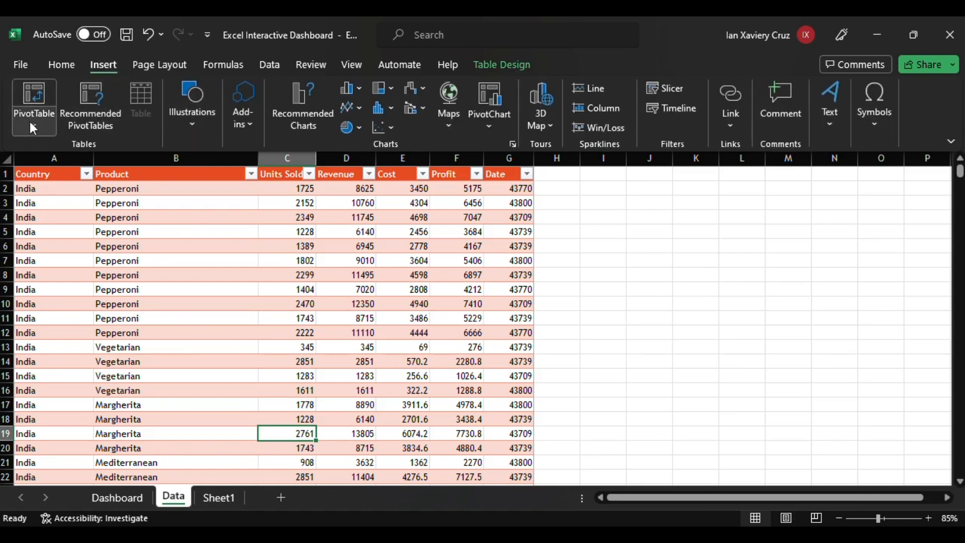
{"action": "left_click", "coordinate": [30, 99]}
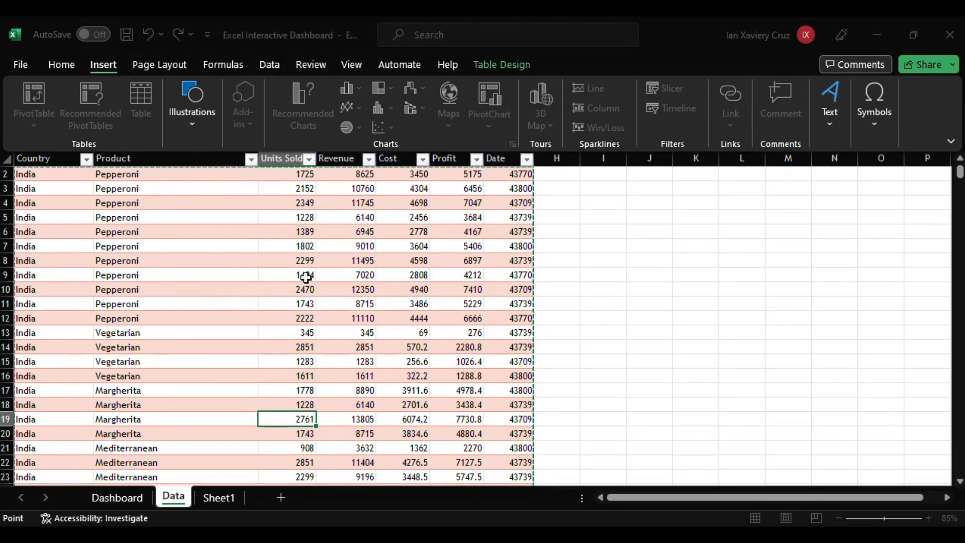
{"action": "left_click", "coordinate": [468, 250]}
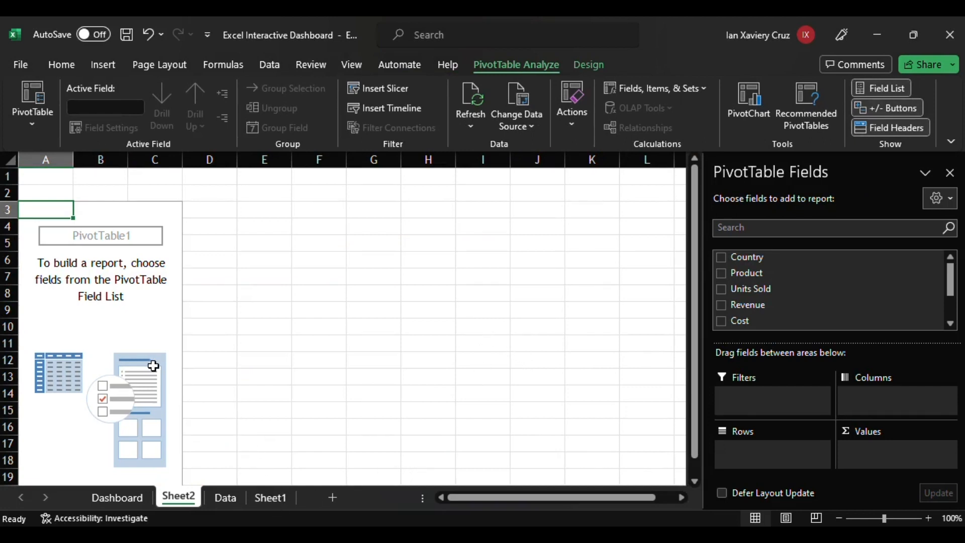
Duplicate the PivotTable sheet twice to make two extra copies.
{"action": "left_click_drag", "start_coordinate": [150, 325], "coordinate": [262, 297]}
{"action": "left_click", "coordinate": [337, 377]}
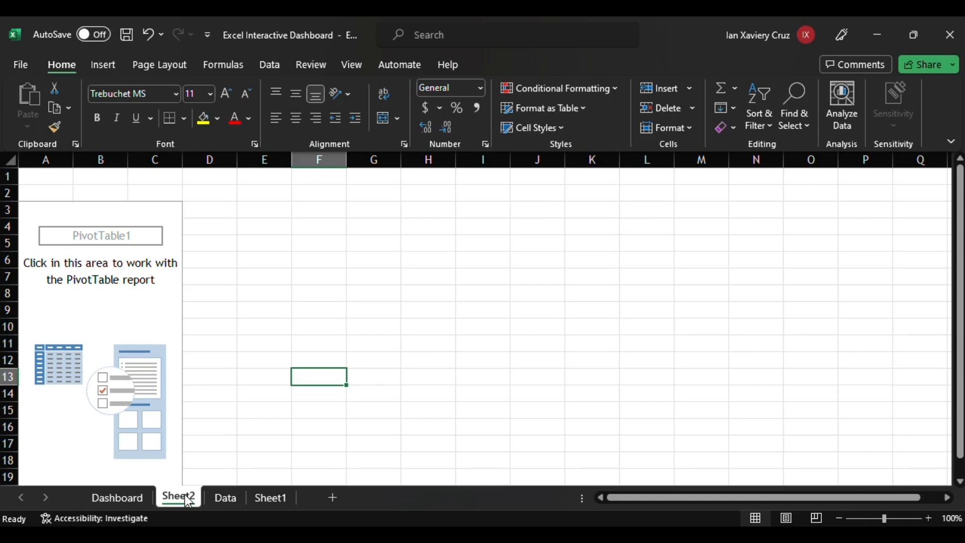
{"action": "left_click_drag", "start_coordinate": [249, 505], "coordinate": [311, 503]}
{"action": "left_click_drag", "start_coordinate": [252, 502], "coordinate": [222, 505]}
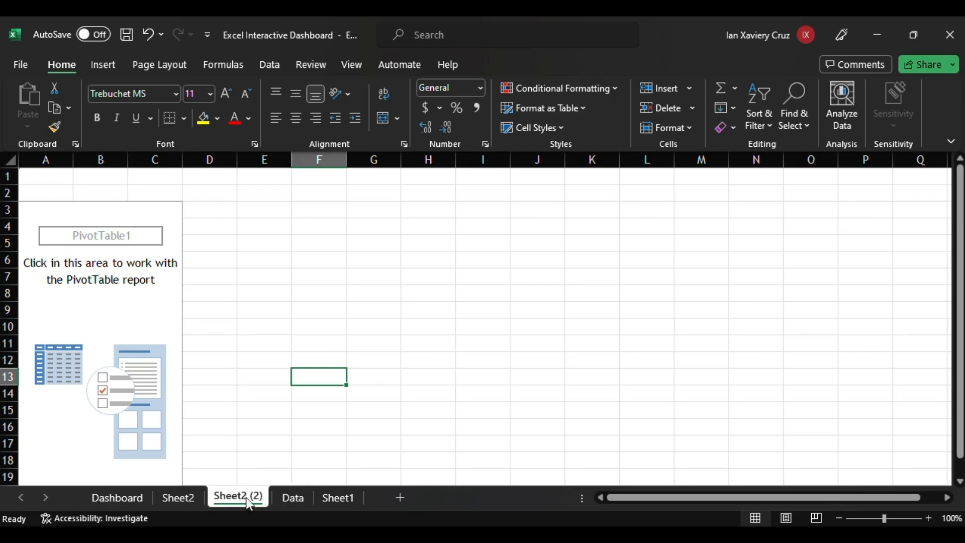
{"action": "left_click_drag", "start_coordinate": [246, 500], "coordinate": [284, 498]}
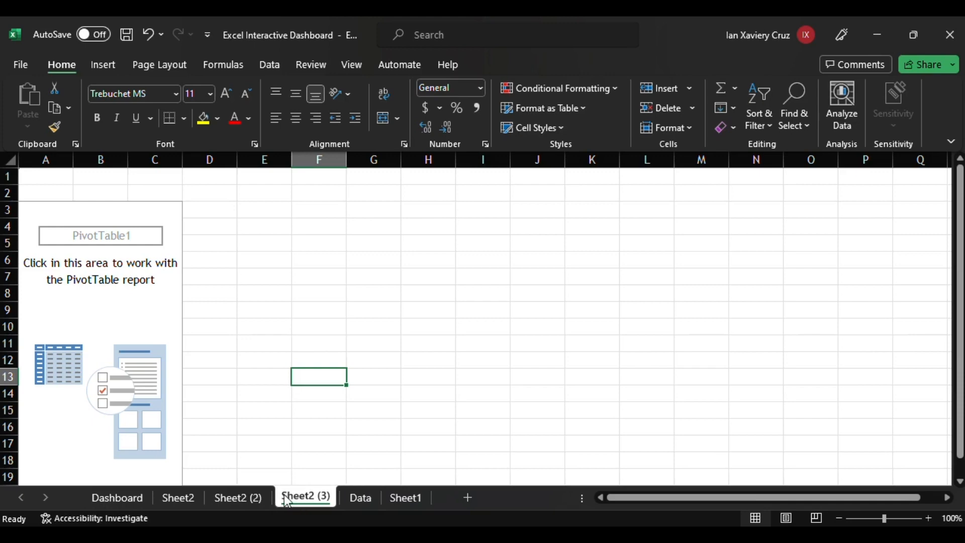
Delete the empty Sheet1 worksheet.
{"action": "left_click", "coordinate": [401, 499]}
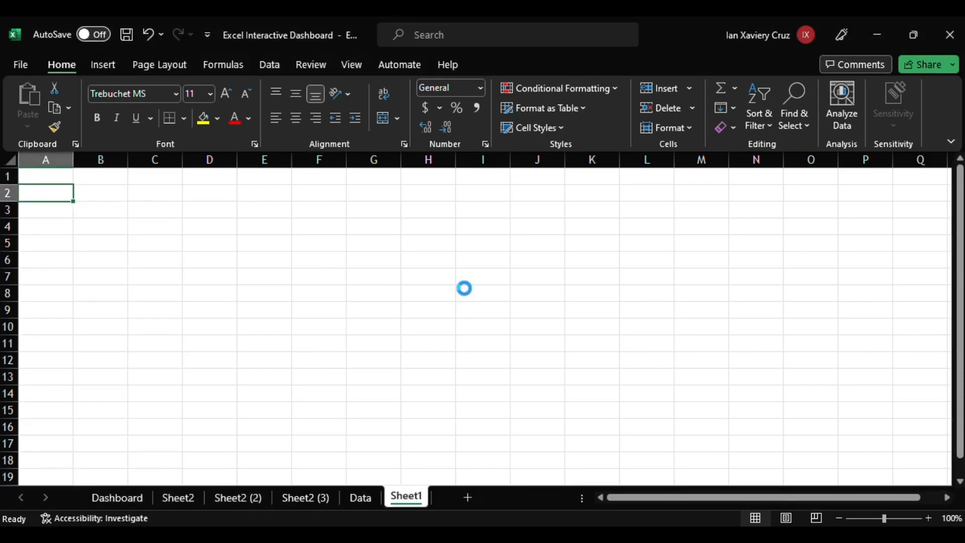
{"action": "left_click", "coordinate": [311, 501]}
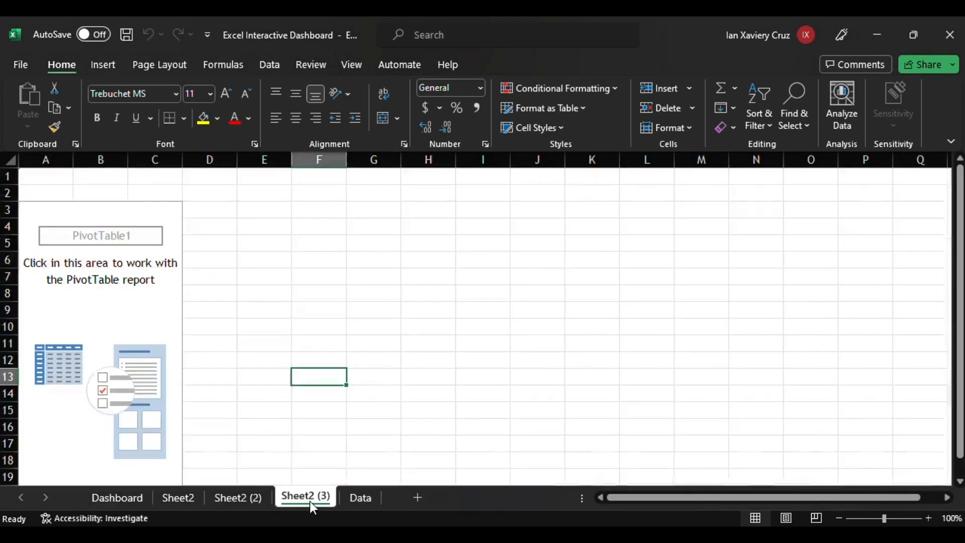
{"action": "left_click", "coordinate": [246, 498]}
{"action": "left_click", "coordinate": [186, 500]}
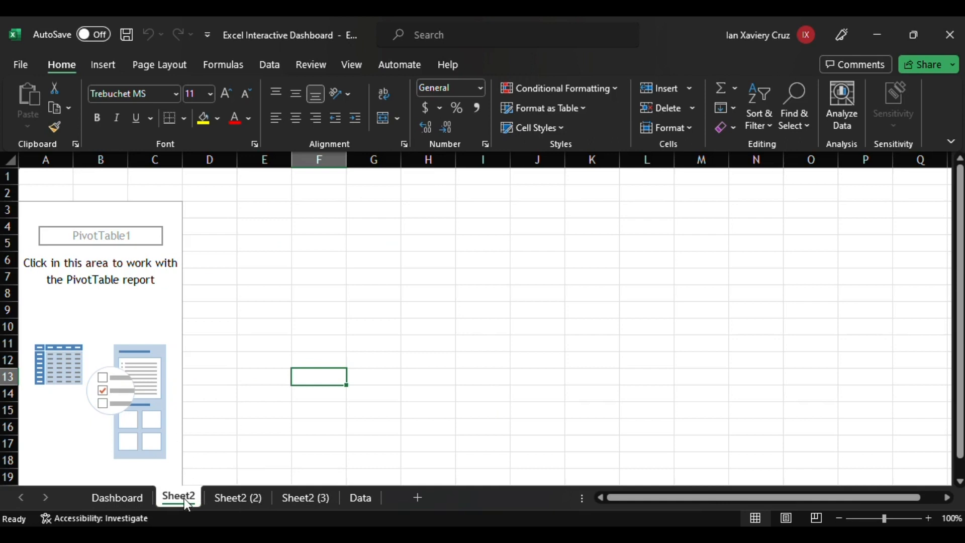
Rename the first PivotTable sheet to Profit by Country and Pizza.
{"action": "left_click", "coordinate": [235, 315]}
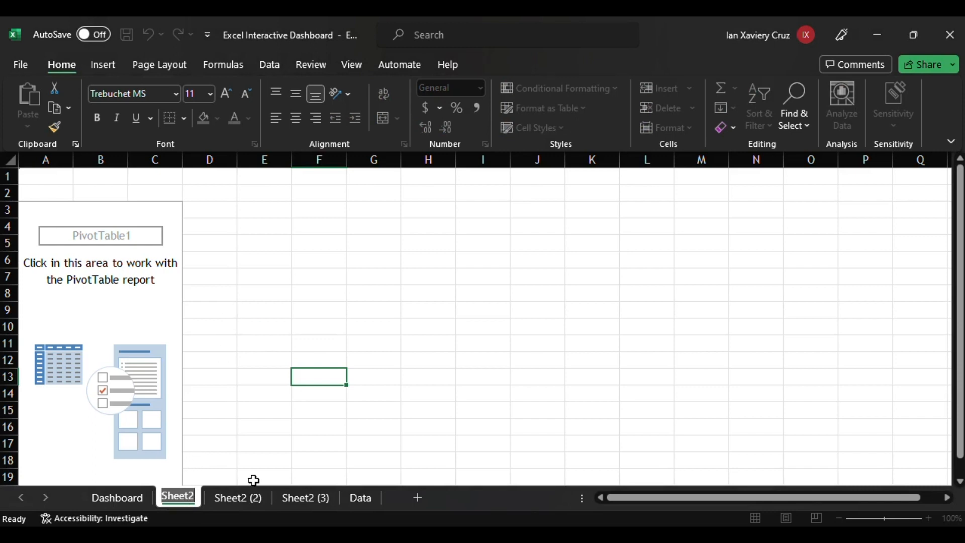
{"action": "key", "text": "BackSpace"}
{"action": "type", "text": "Pro"}
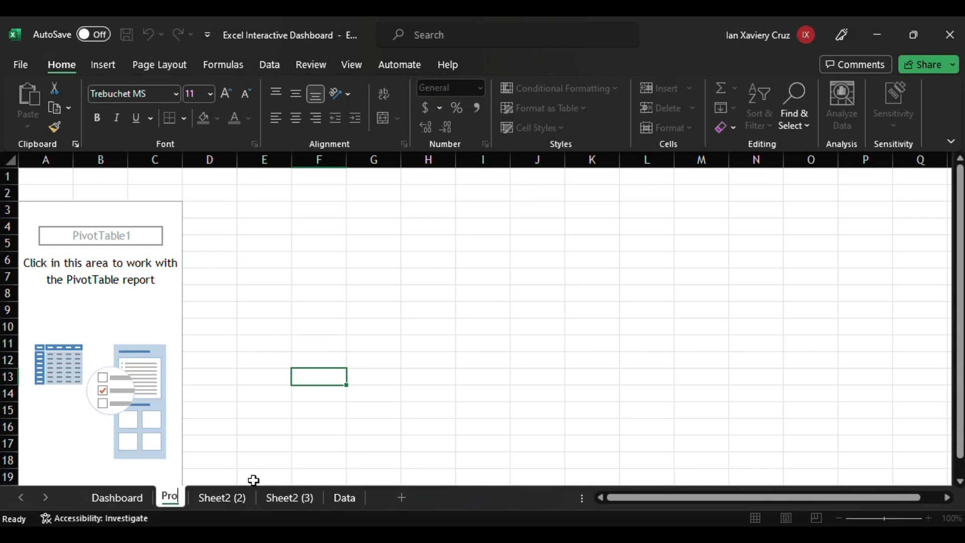
{"action": "type", "text": "fit my"}
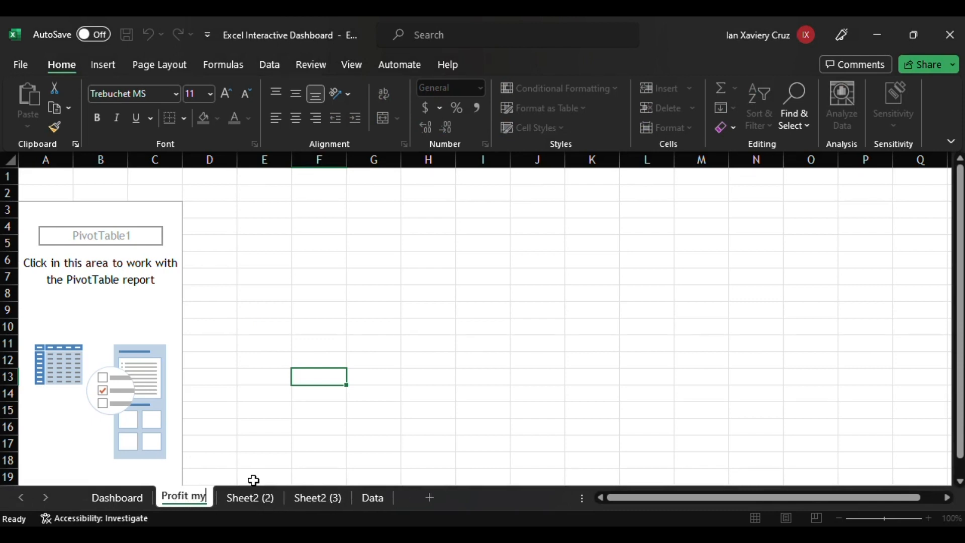
{"action": "key", "text": "BackSpace"}
{"action": "key", "text": "BackSpace"}
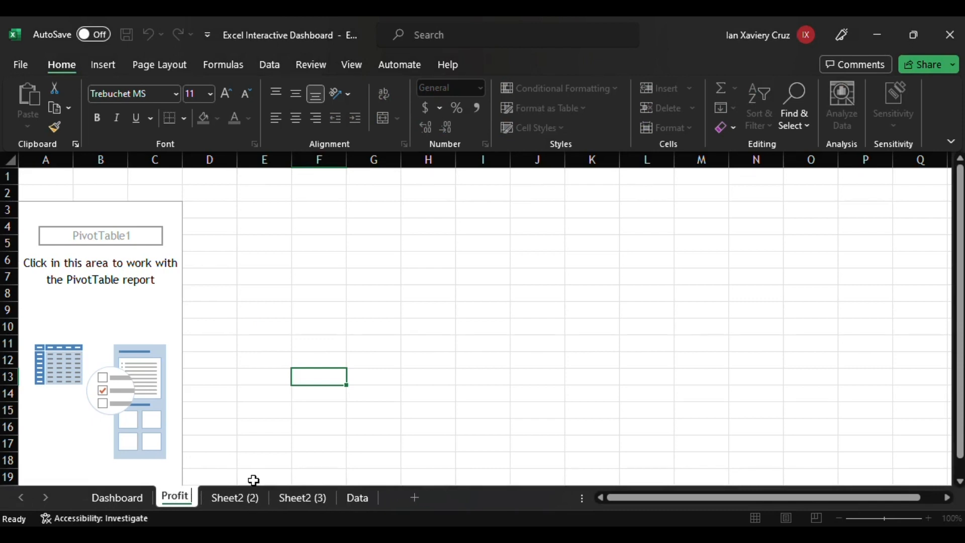
{"action": "type", "text": "by"}
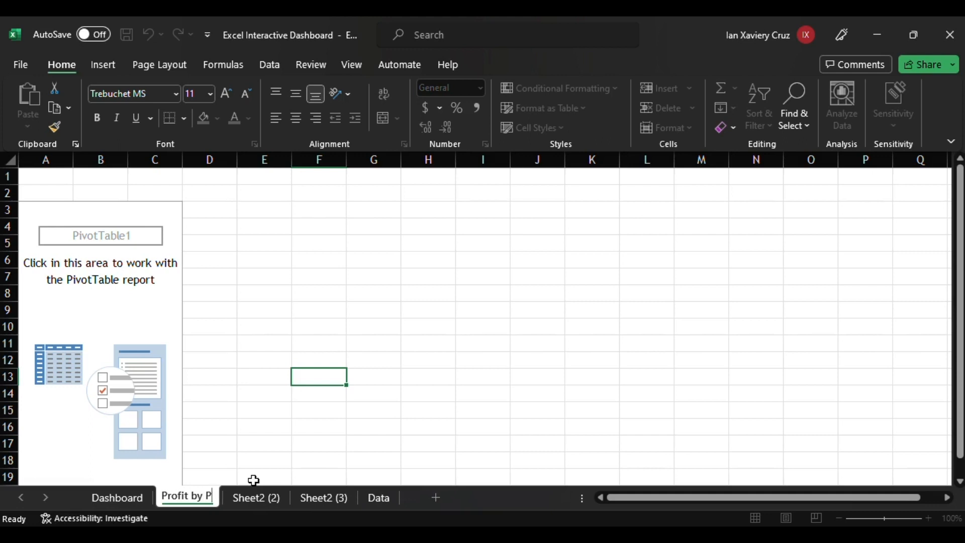
{"action": "type", "text": " Coun"}
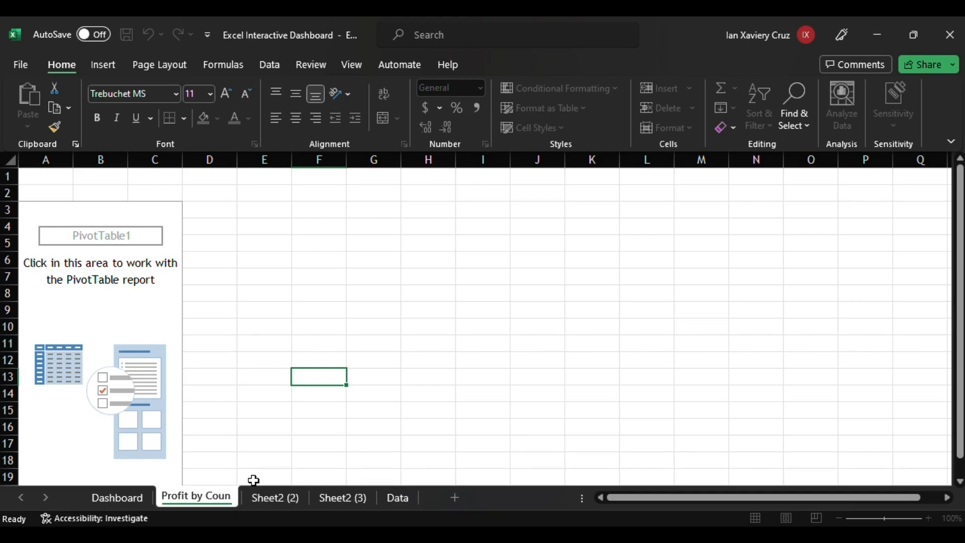
{"action": "type", "text": "try"}
{"action": "key", "text": "Return"}
{"action": "type", "text": "and Pizza"}
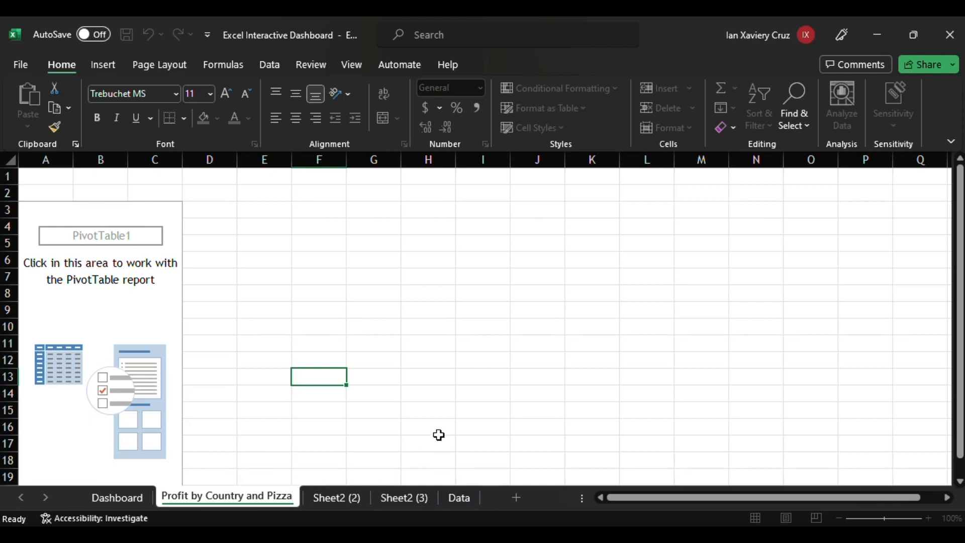
{"action": "left_click", "coordinate": [244, 443]}
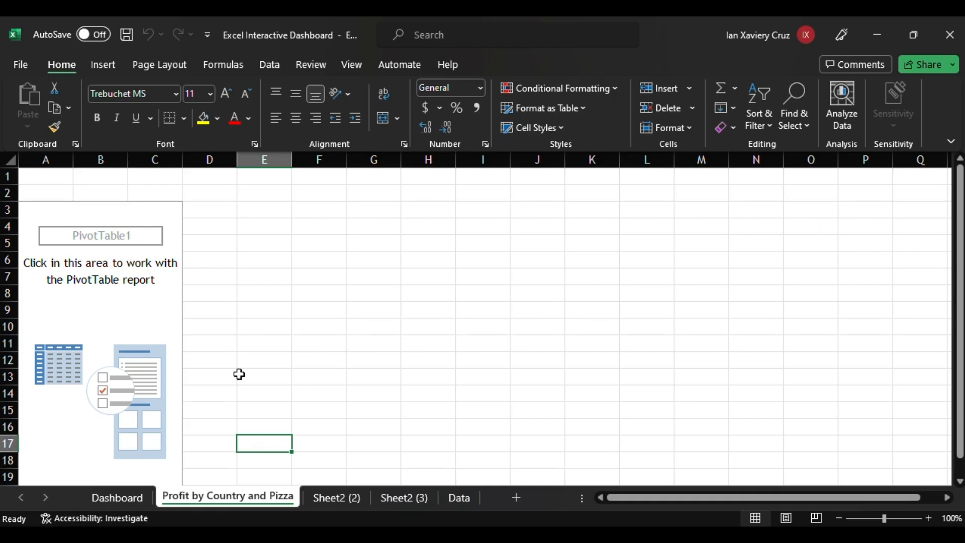
Place Country in the PivotTable rows and Product in its columns.
{"action": "left_click", "coordinate": [109, 314]}
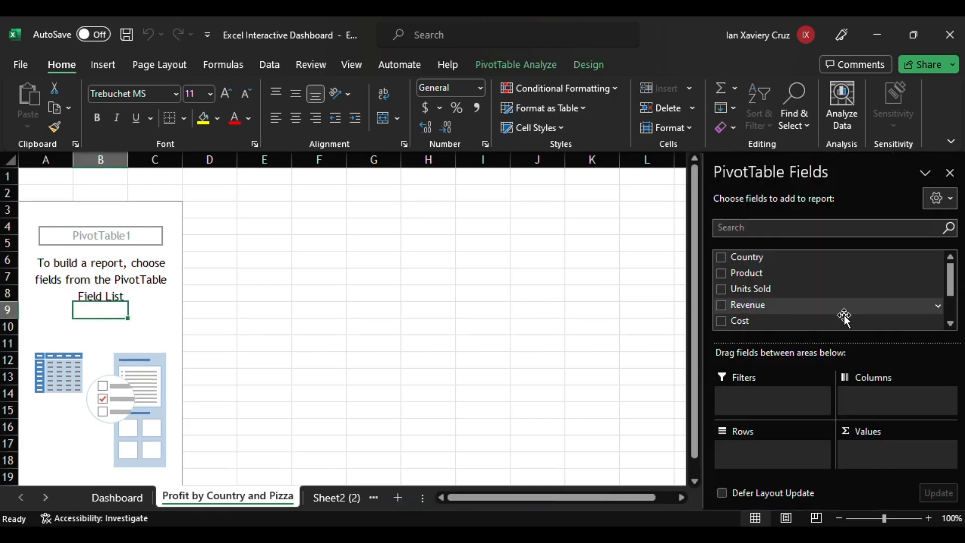
{"action": "mouse_move", "coordinate": [766, 268]}
{"action": "left_mouse_down"}
{"action": "mouse_move", "coordinate": [788, 446]}
{"action": "mouse_move", "coordinate": [778, 448]}
{"action": "left_mouse_up"}
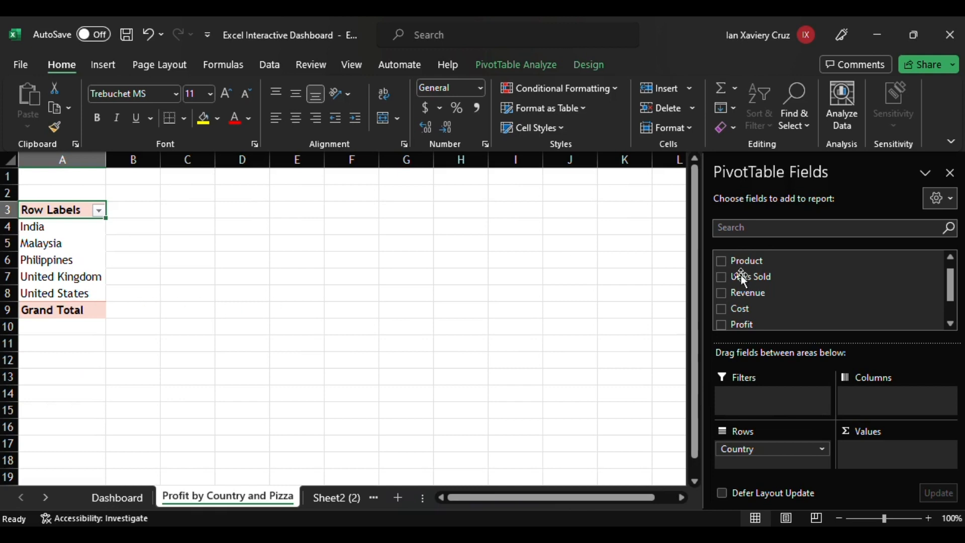
{"action": "left_click_drag", "start_coordinate": [750, 273], "coordinate": [899, 395]}
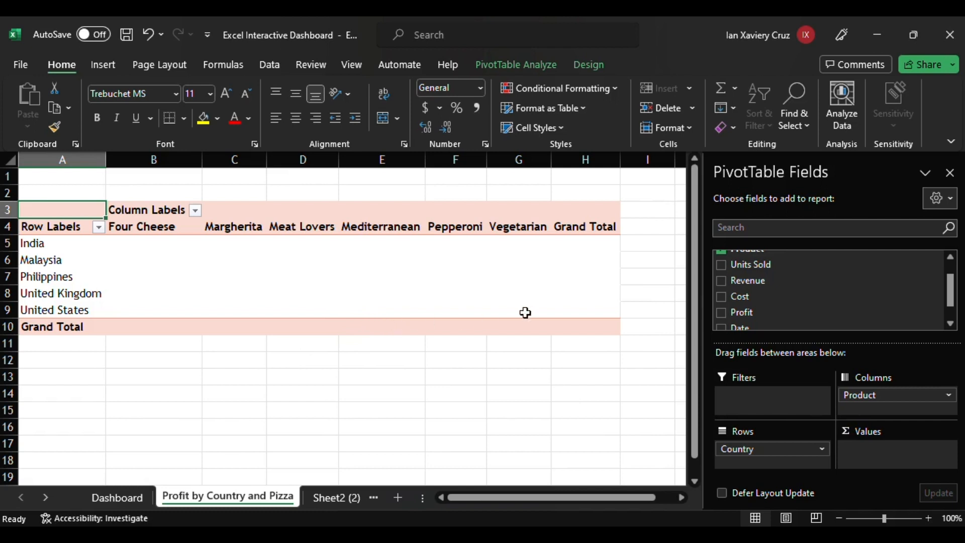
Add Profit to the PivotTable values as a sum.
{"action": "scroll", "coordinate": [835, 263], "scroll_direction": "up", "scroll_amount": 2}
{"action": "scroll", "coordinate": [817, 294], "scroll_direction": "down", "scroll_amount": 2}
{"action": "scroll", "coordinate": [808, 302], "scroll_direction": "down", "scroll_amount": 1}
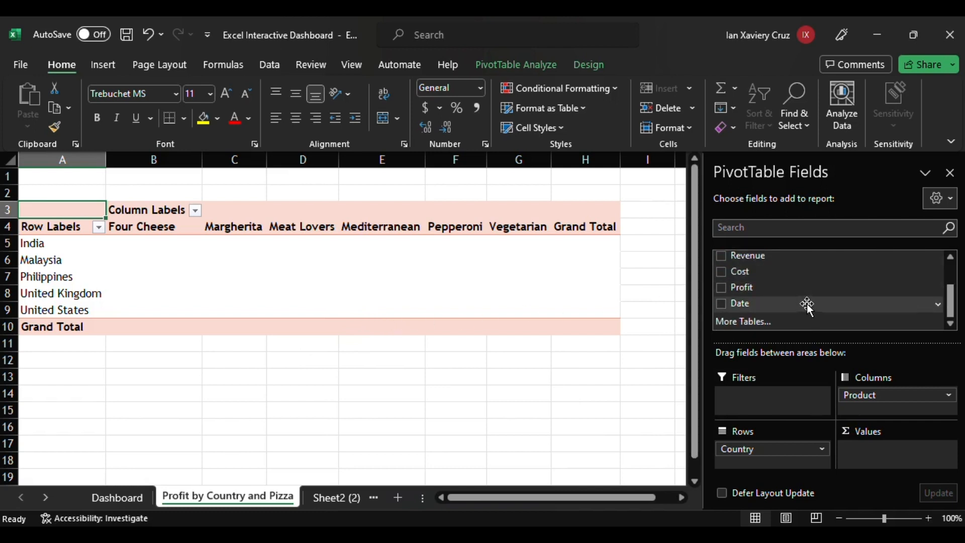
{"action": "left_click_drag", "start_coordinate": [788, 291], "coordinate": [879, 454]}
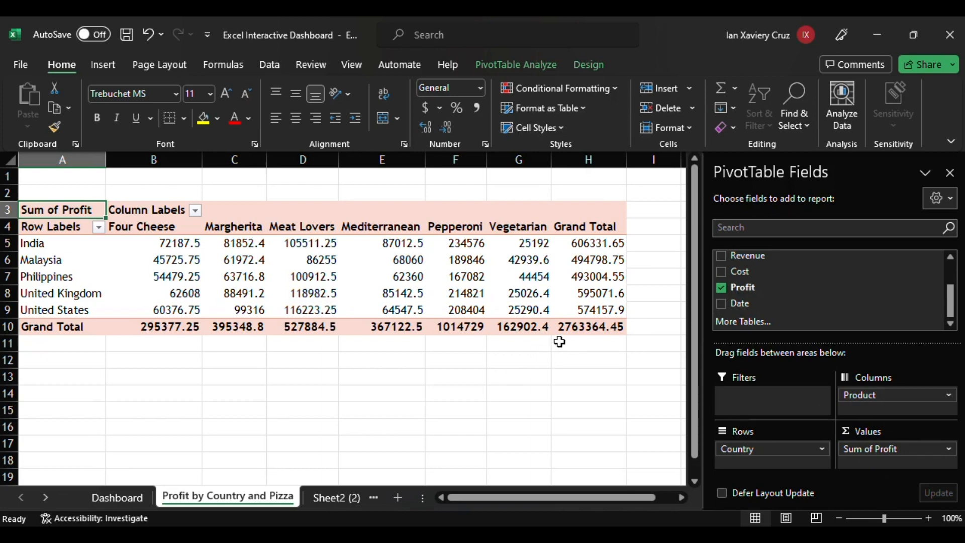
Apply Accounting currency format to all profit values and close the PivotTable field list.
{"action": "left_click_drag", "start_coordinate": [166, 243], "coordinate": [606, 336]}
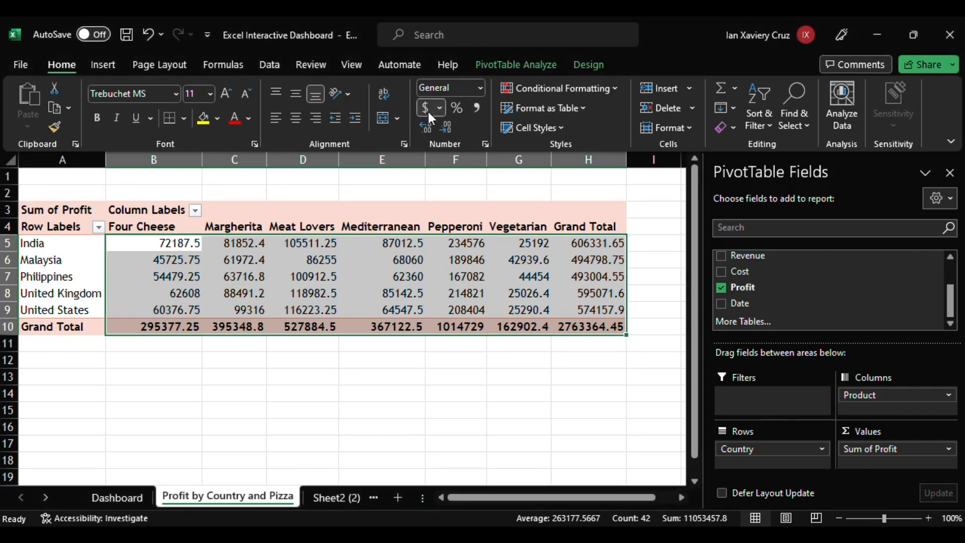
{"action": "left_click", "coordinate": [425, 108]}
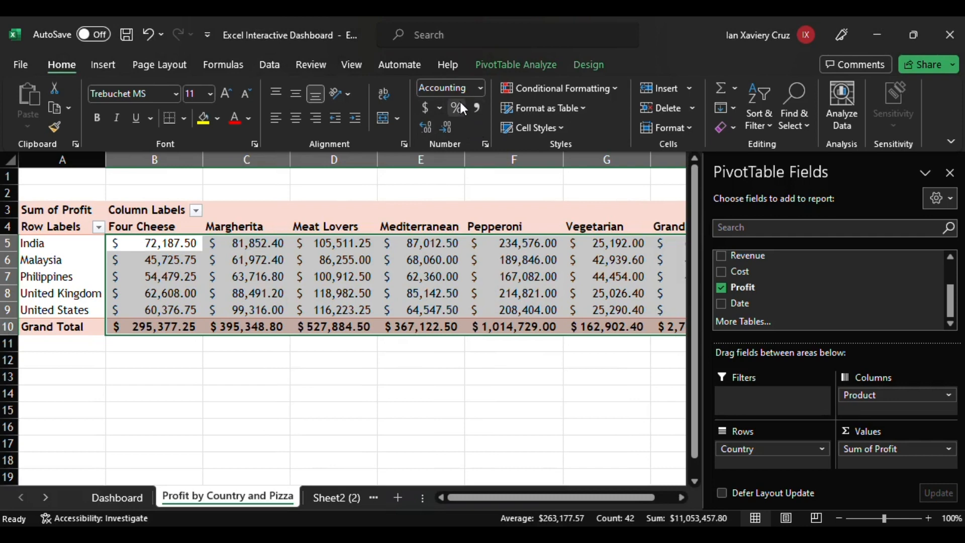
{"action": "left_click", "coordinate": [951, 173]}
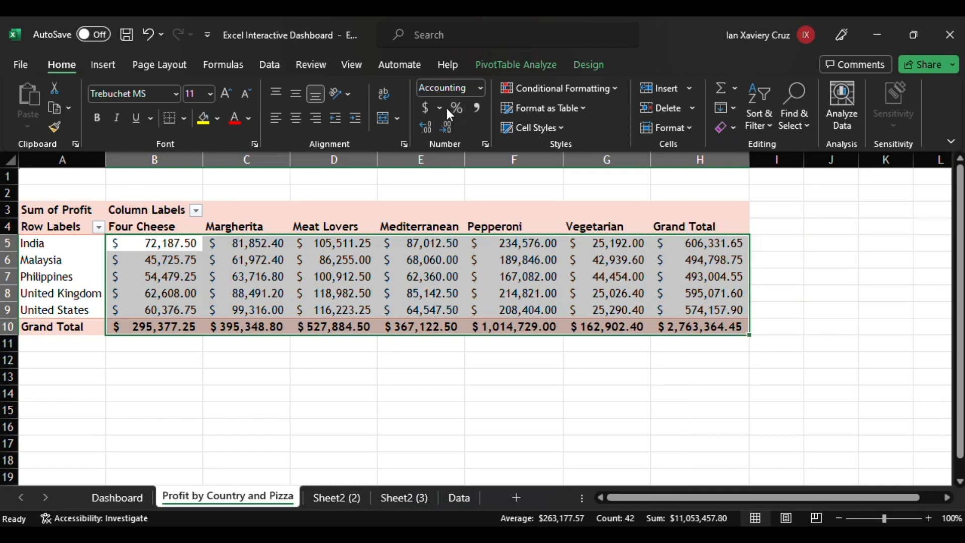
Reduce the profit values to one decimal place and sort the pizza columns ascending by grand total.
{"action": "left_click", "coordinate": [447, 127]}
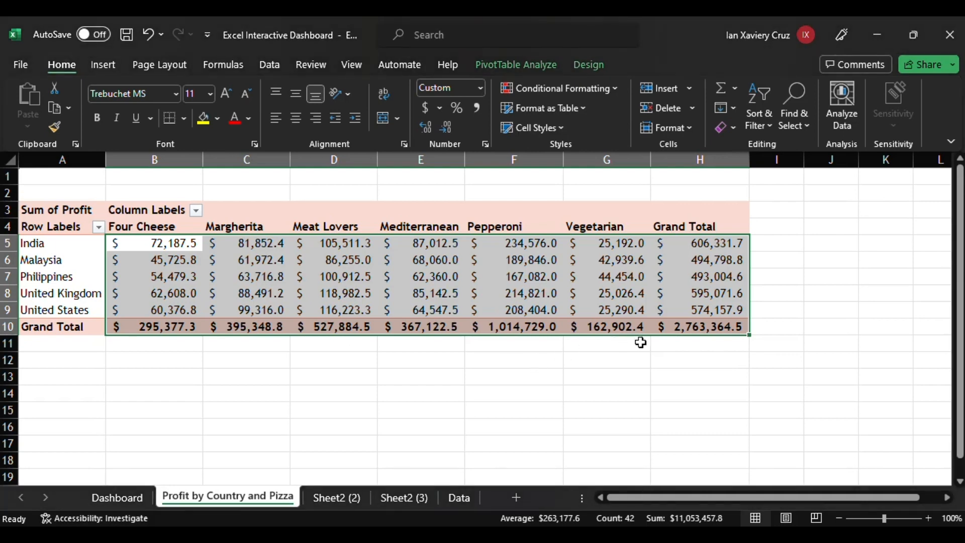
{"action": "left_click", "coordinate": [729, 250]}
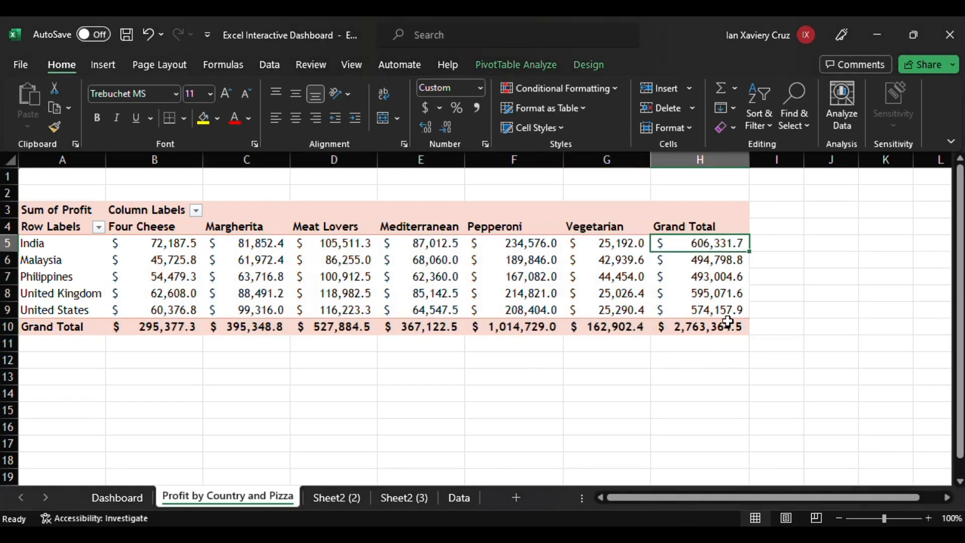
{"action": "left_click", "coordinate": [729, 316]}
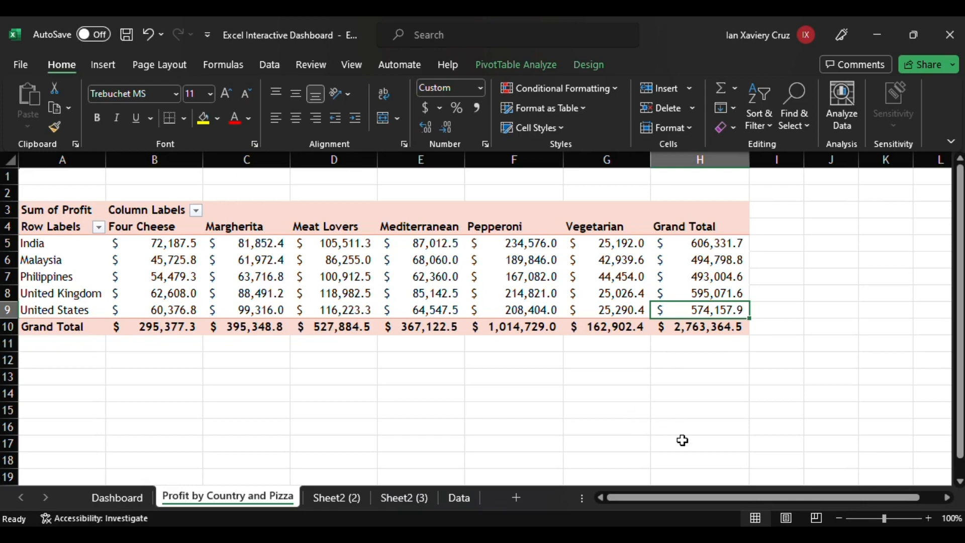
{"action": "left_click", "coordinate": [145, 327]}
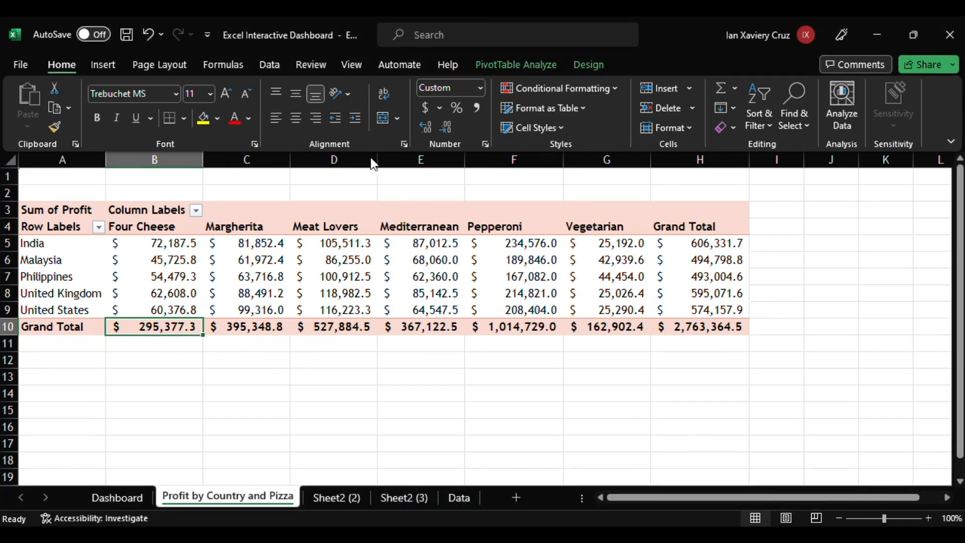
{"action": "key", "text": "alt+h"}
{"action": "key", "text": "s"}
{"action": "key", "text": "s"}
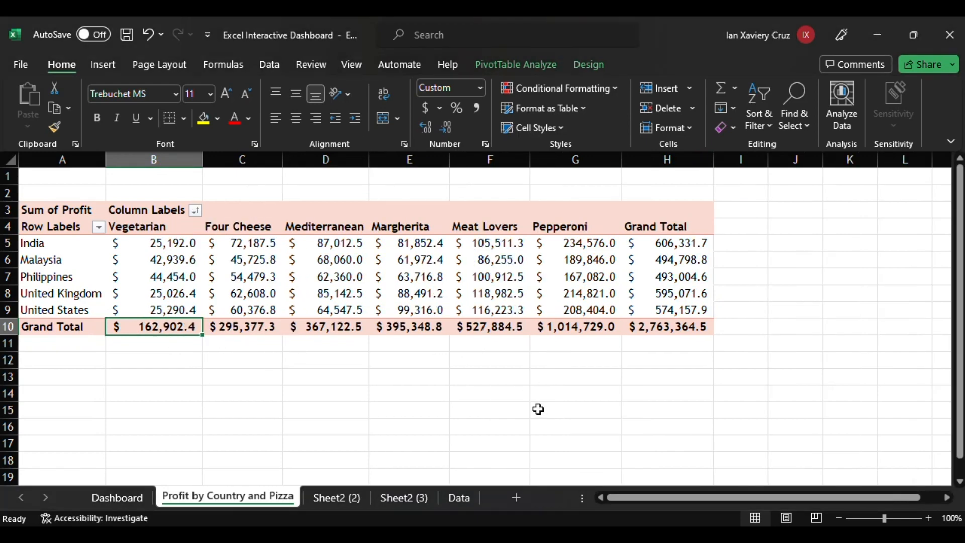
{"action": "left_click", "coordinate": [538, 410]}
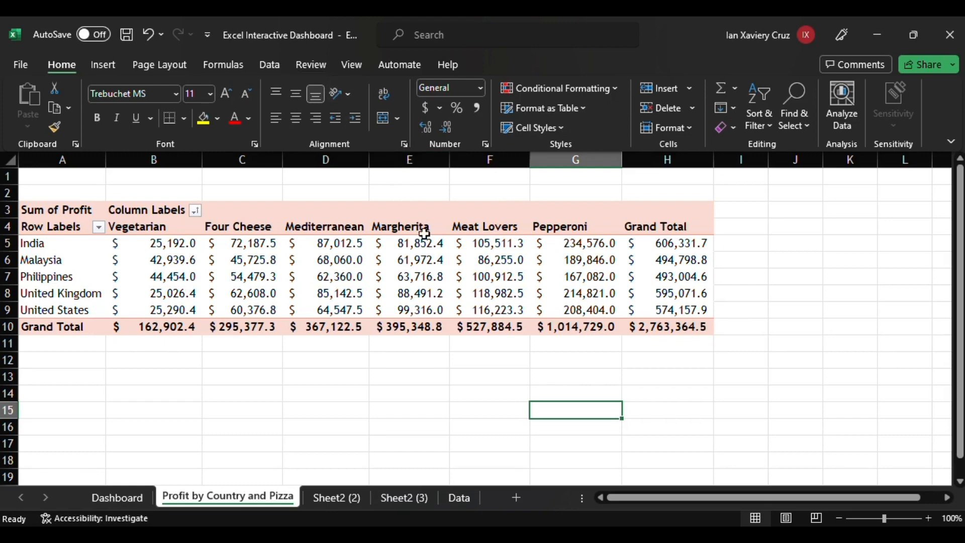
Insert a stacked column PivotChart from the profit PivotTable.
{"action": "left_click", "coordinate": [458, 328]}
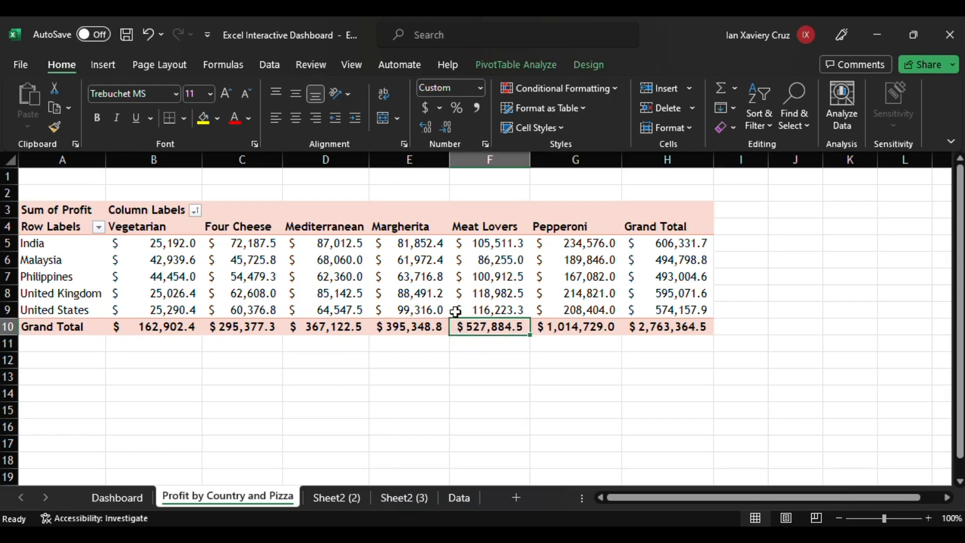
{"action": "left_click", "coordinate": [494, 65]}
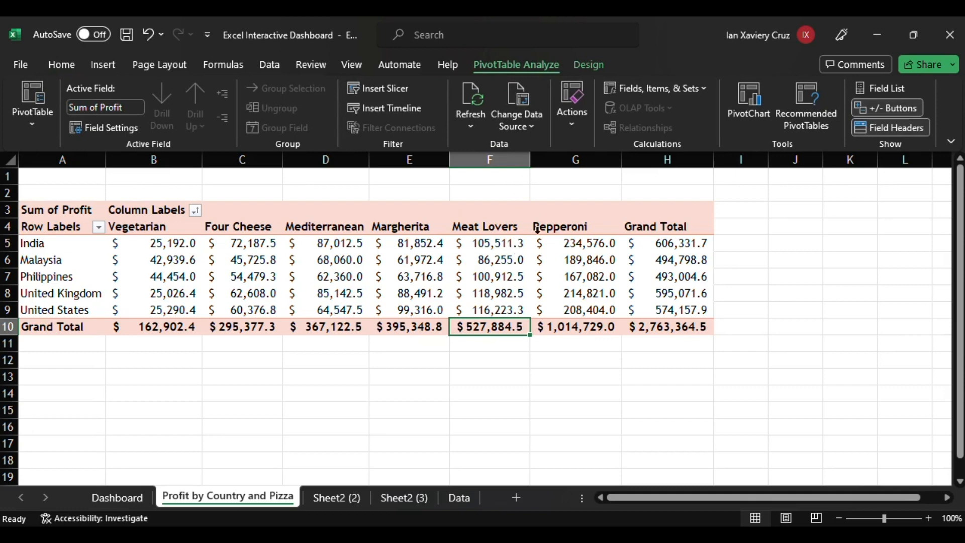
{"action": "left_click", "coordinate": [749, 111]}
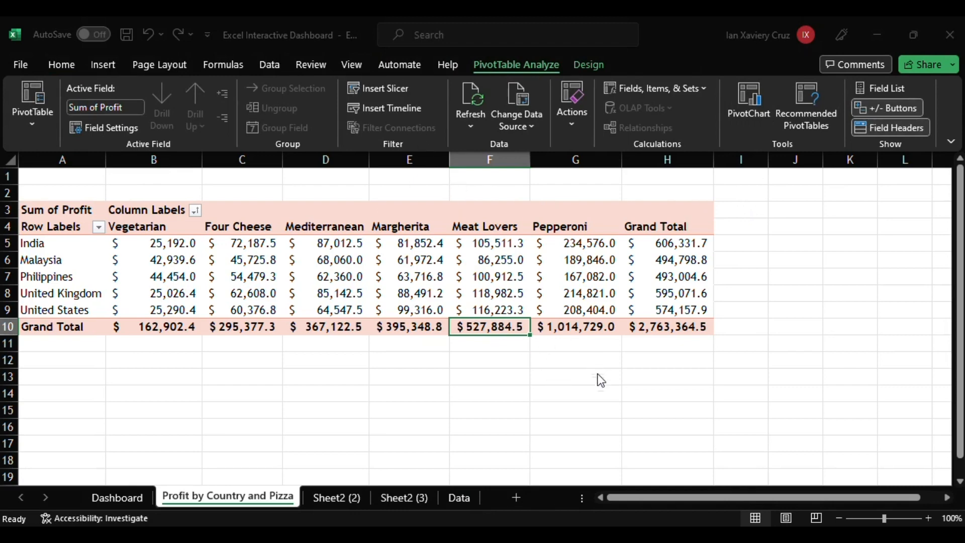
{"action": "key", "text": "alt+F1"}
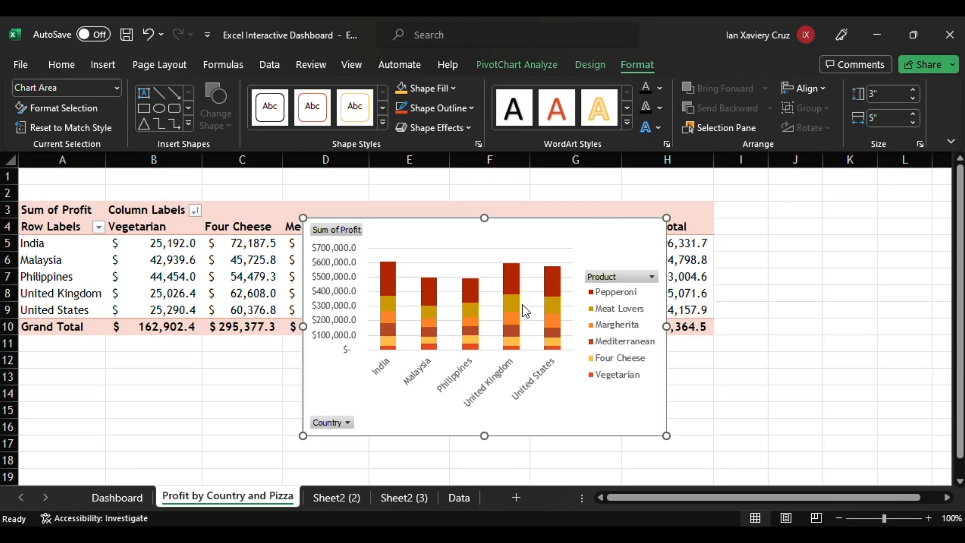
Add a chart title reading Profit by Market & Pizza Type.
{"action": "left_click", "coordinate": [591, 65]}
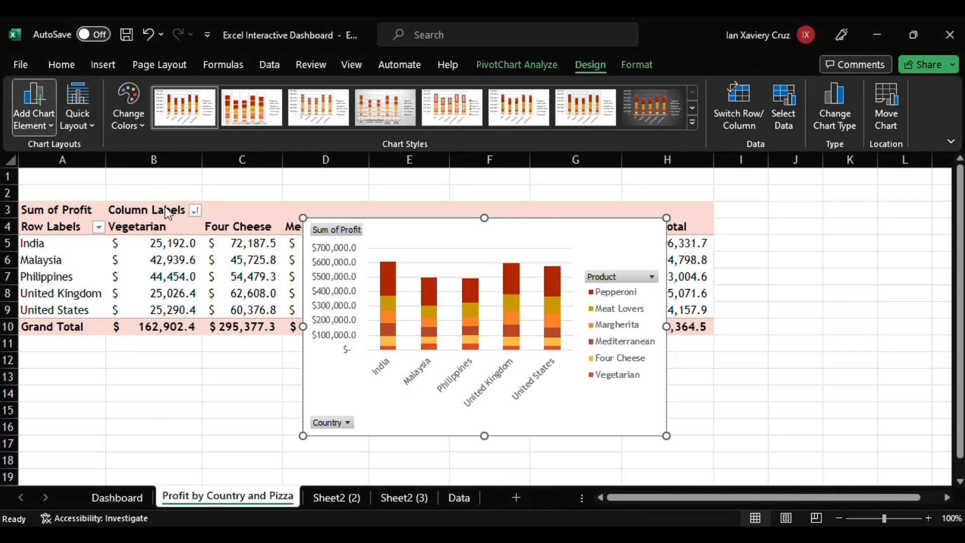
{"action": "left_click", "coordinate": [186, 231]}
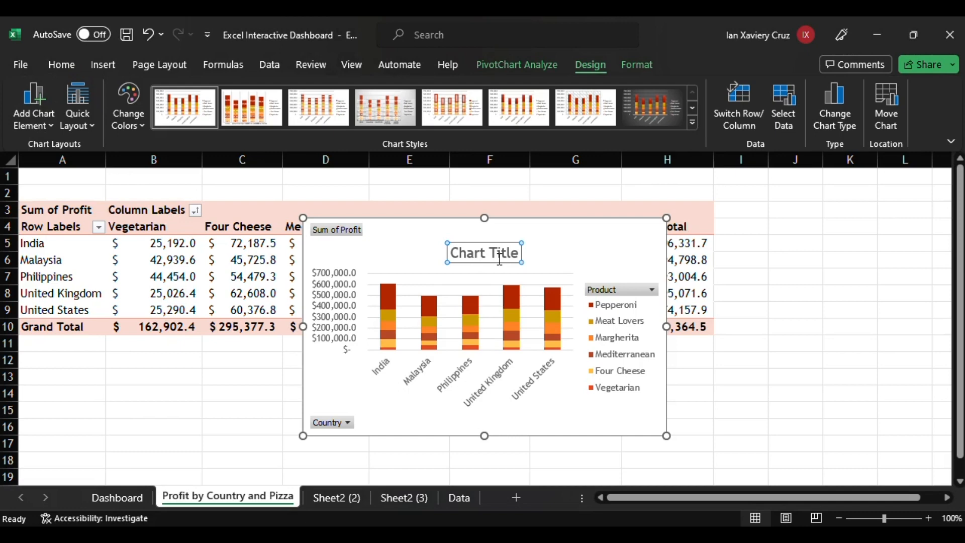
{"action": "left_click", "coordinate": [499, 258]}
{"action": "left_click_drag", "start_coordinate": [526, 259], "coordinate": [483, 241]}
{"action": "type", "text": "pro"}
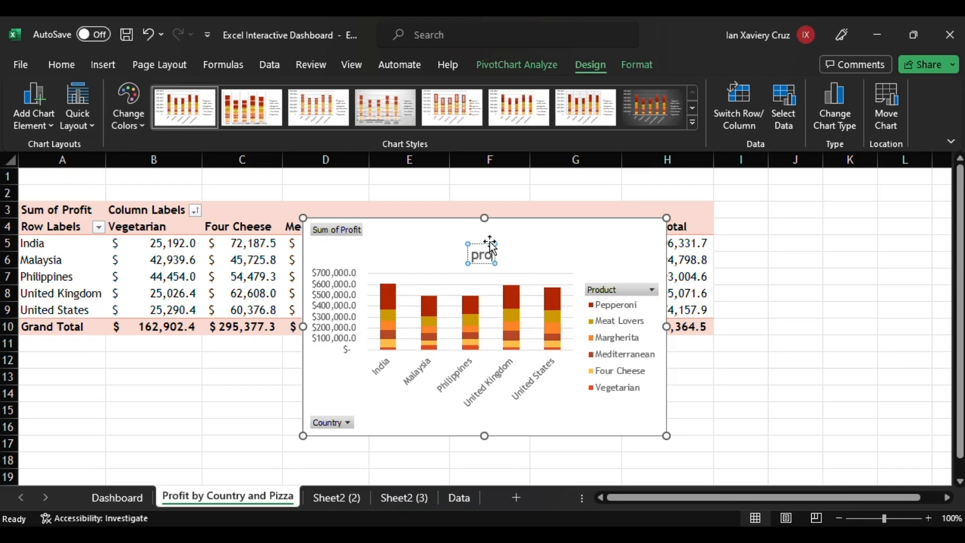
{"action": "key", "text": "BackSpace"}
{"action": "key", "text": "BackSpace"}
{"action": "type", "text": "Profit by"}
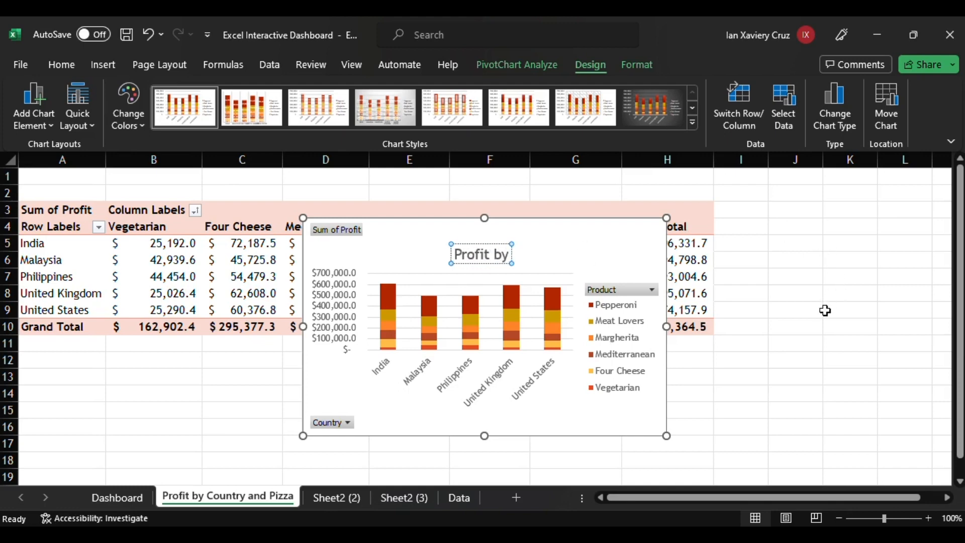
{"action": "type", "text": " Market"}
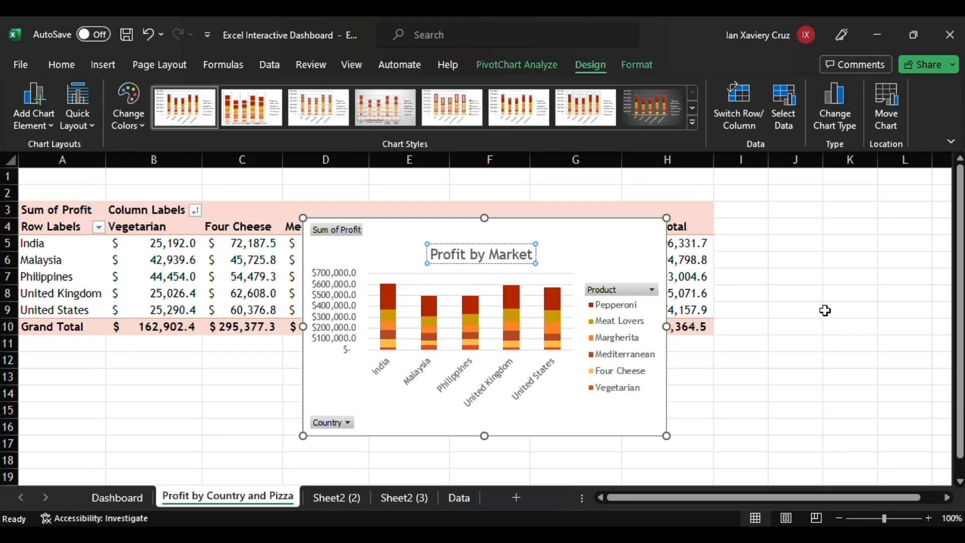
{"action": "type", "text": " &Pi"}
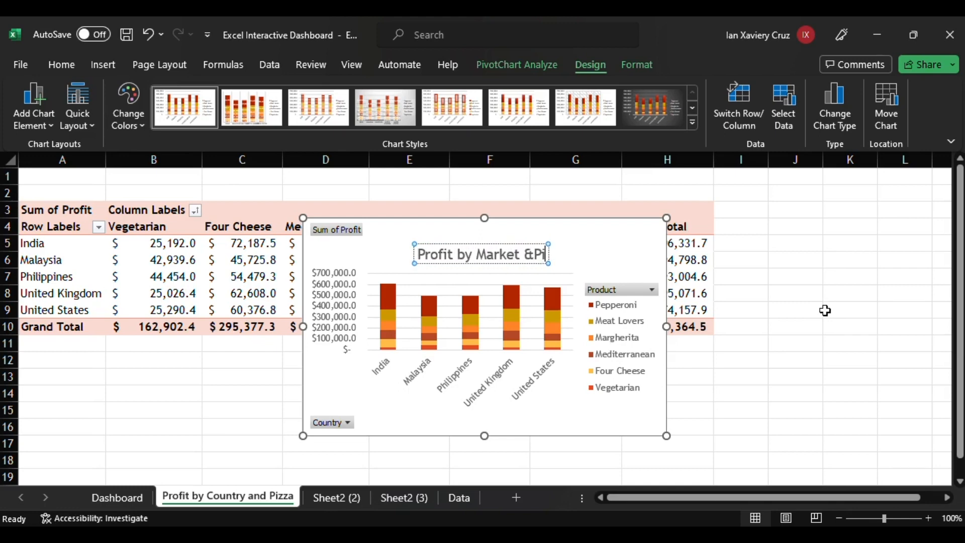
{"action": "type", "text": "zza Type"}
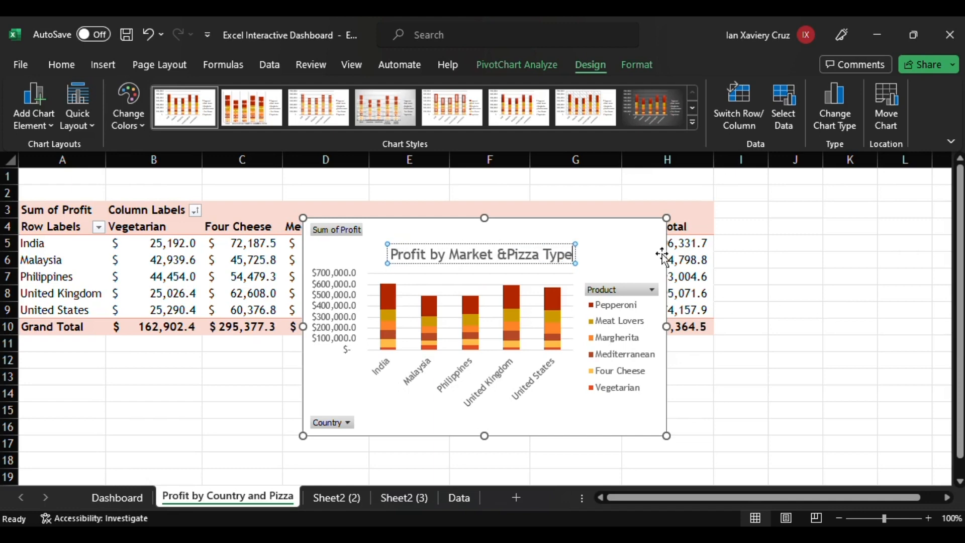
{"action": "left_click", "coordinate": [507, 255]}
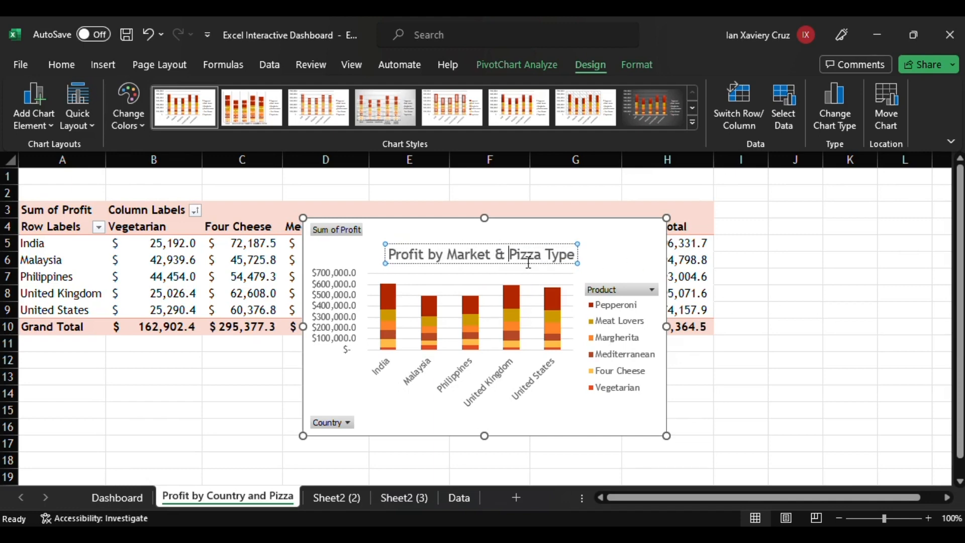
{"action": "left_click_drag", "start_coordinate": [520, 244], "coordinate": [482, 246]}
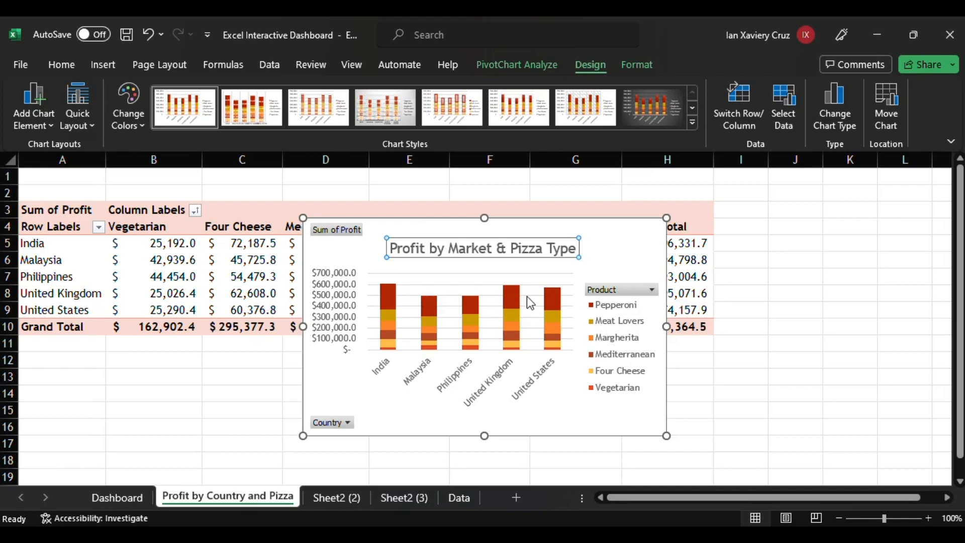
{"action": "left_click", "coordinate": [631, 270]}
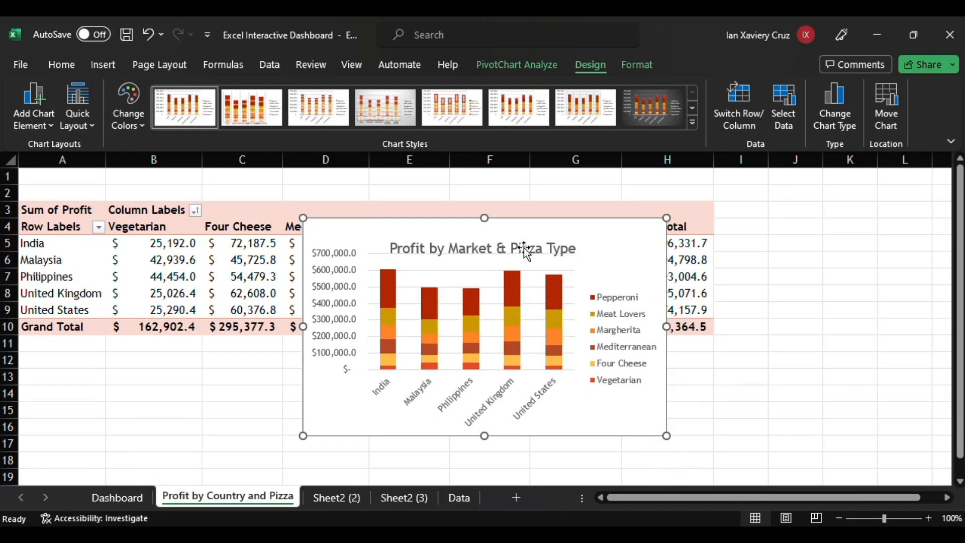
Hide the chart's field buttons and paste a copy of the chart onto the Dashboard sheet.
{"action": "left_click", "coordinate": [525, 247]}
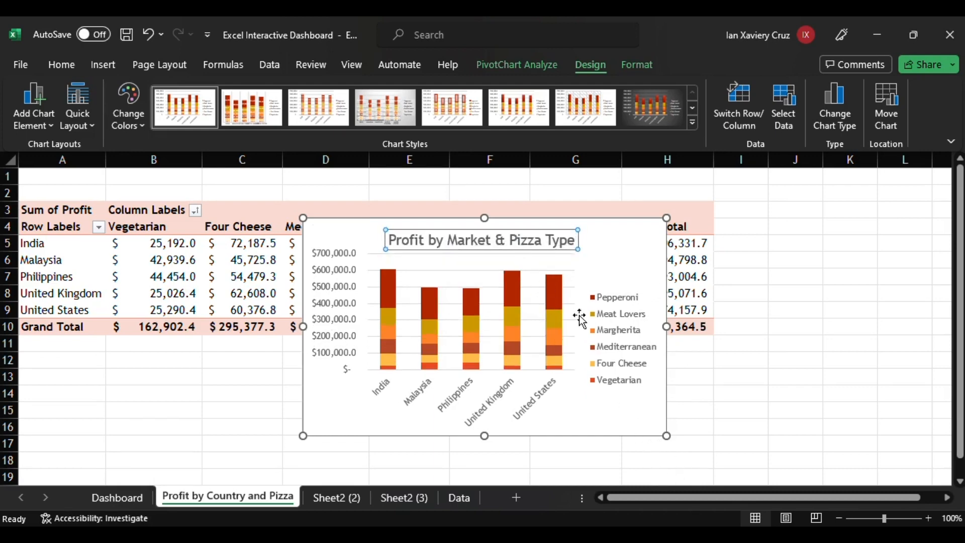
{"action": "left_click", "coordinate": [648, 431]}
{"action": "key", "text": "ctrl+c"}
{"action": "left_click", "coordinate": [121, 498]}
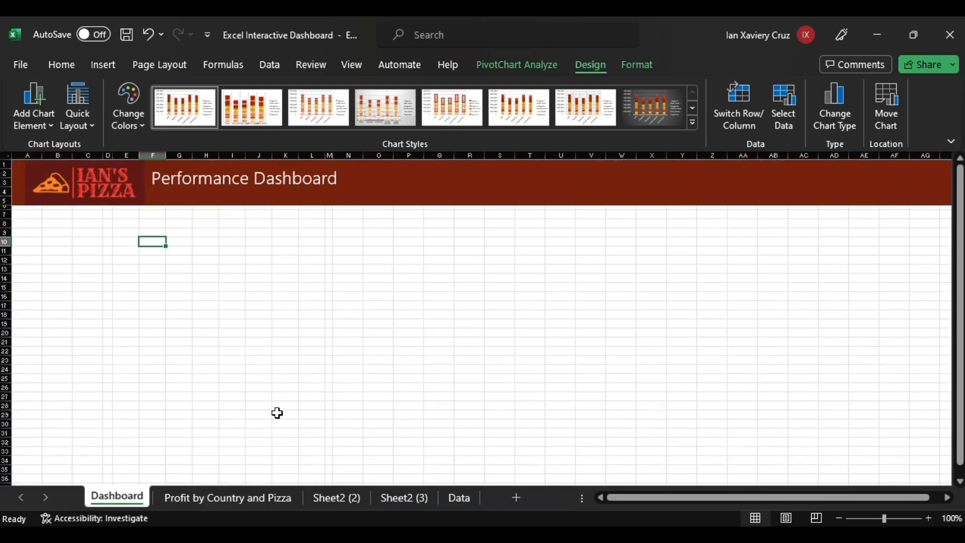
{"action": "key", "text": "ctrl+v"}
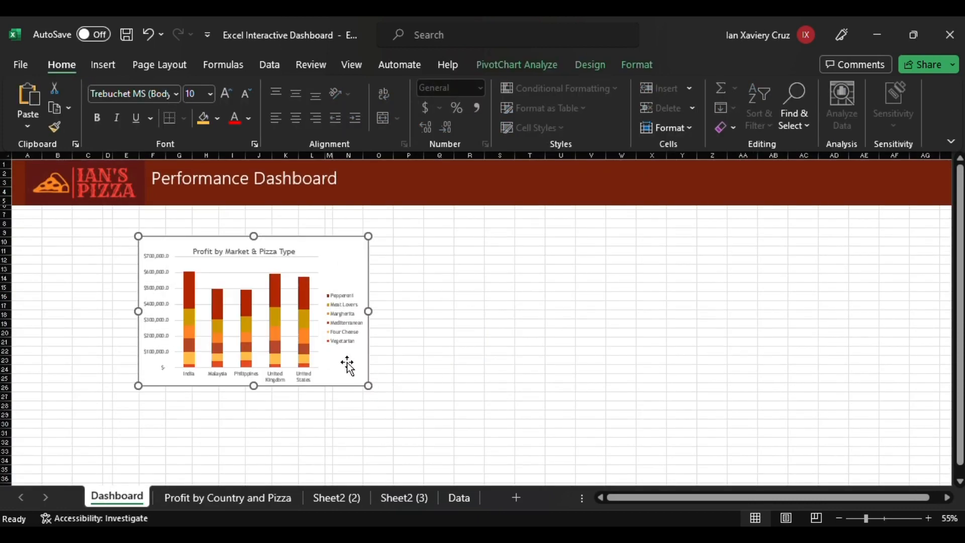
Move and resize the pasted chart beneath the Performance Dashboard banner.
{"action": "scroll", "coordinate": [347, 366], "scroll_direction": "up", "scroll_amount": 1}
{"action": "left_click", "coordinate": [374, 359]}
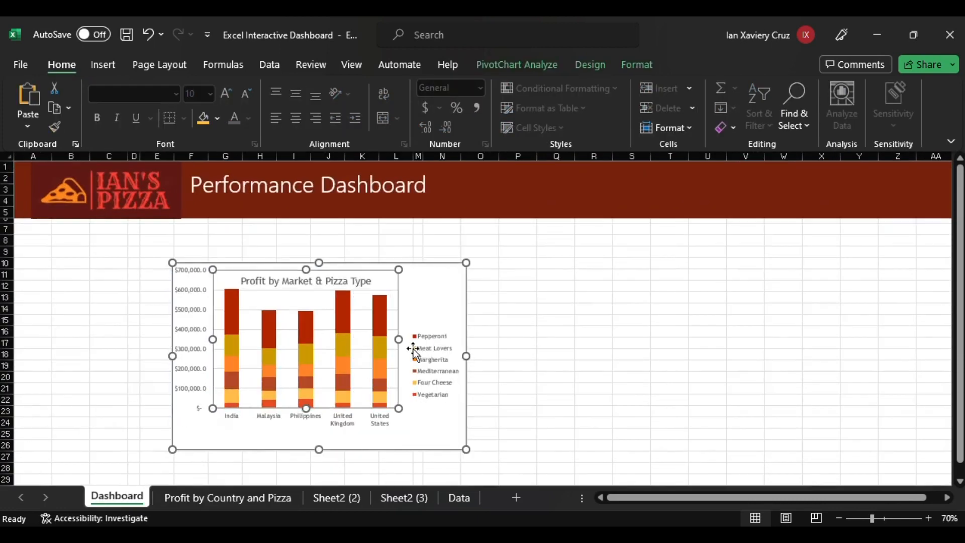
{"action": "left_click", "coordinate": [147, 44]}
{"action": "left_click_drag", "start_coordinate": [437, 302], "coordinate": [316, 278]}
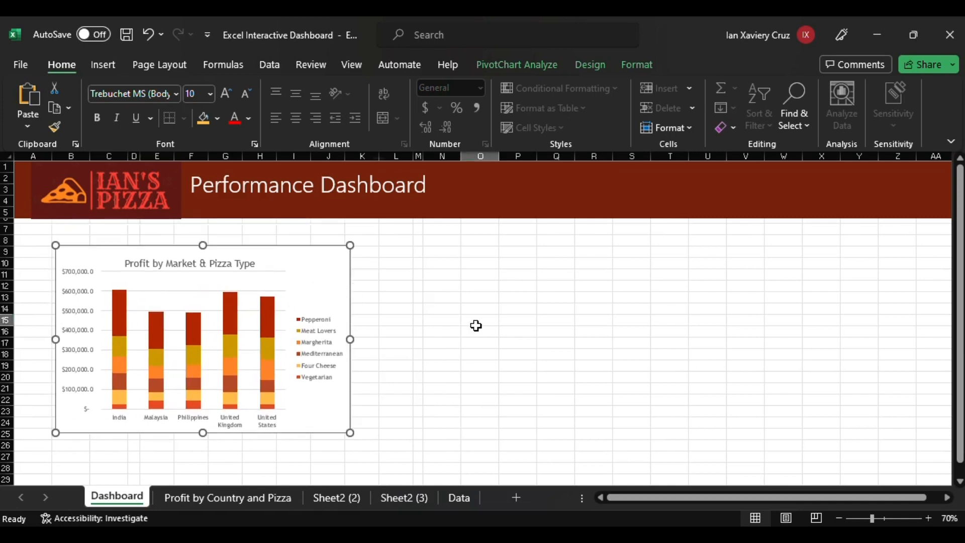
{"action": "left_click", "coordinate": [476, 326]}
{"action": "left_click_drag", "start_coordinate": [203, 432], "coordinate": [203, 462]}
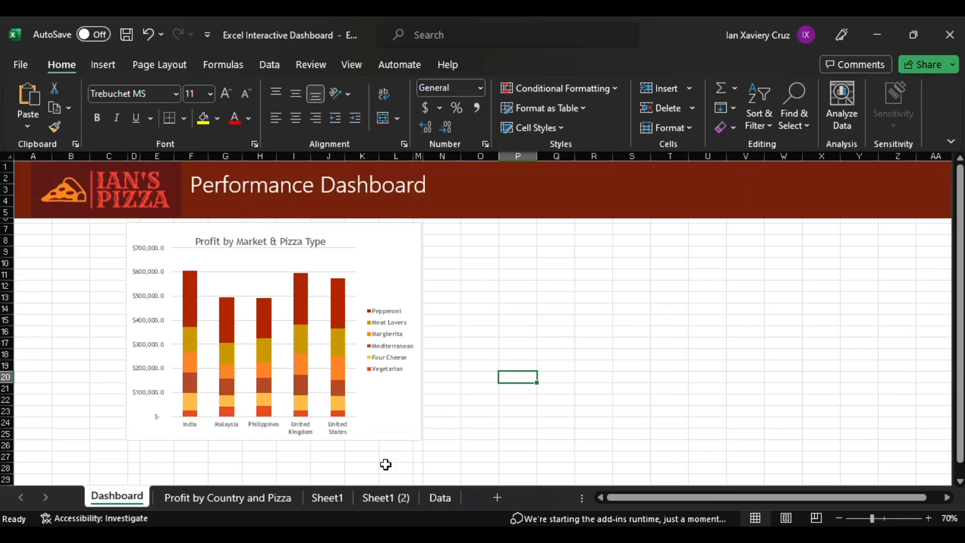
Rename the next PivotTable sheet to Units sold based on date.
{"action": "left_click", "coordinate": [337, 497]}
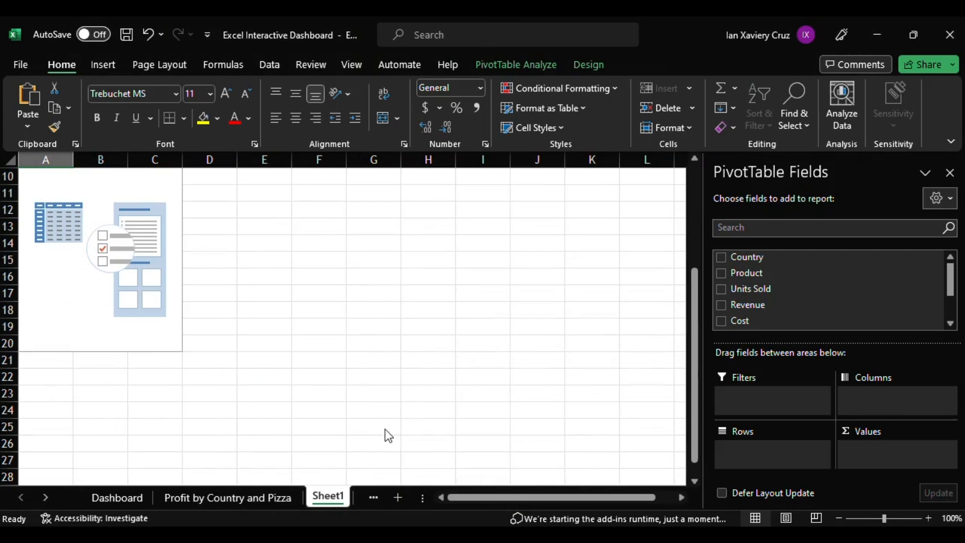
{"action": "key", "text": "alt+h"}
{"action": "key", "text": "o"}
{"action": "key", "text": "r"}
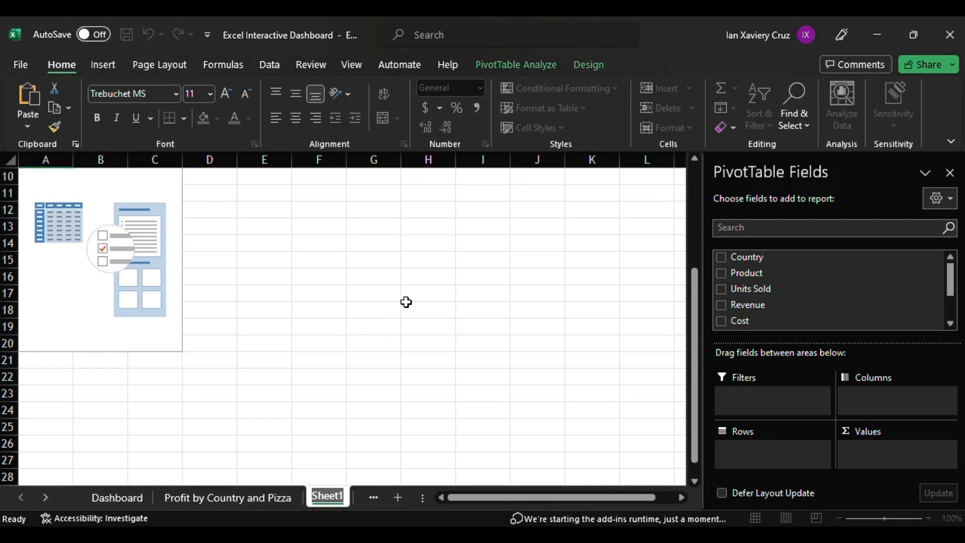
{"action": "type", "text": "units"}
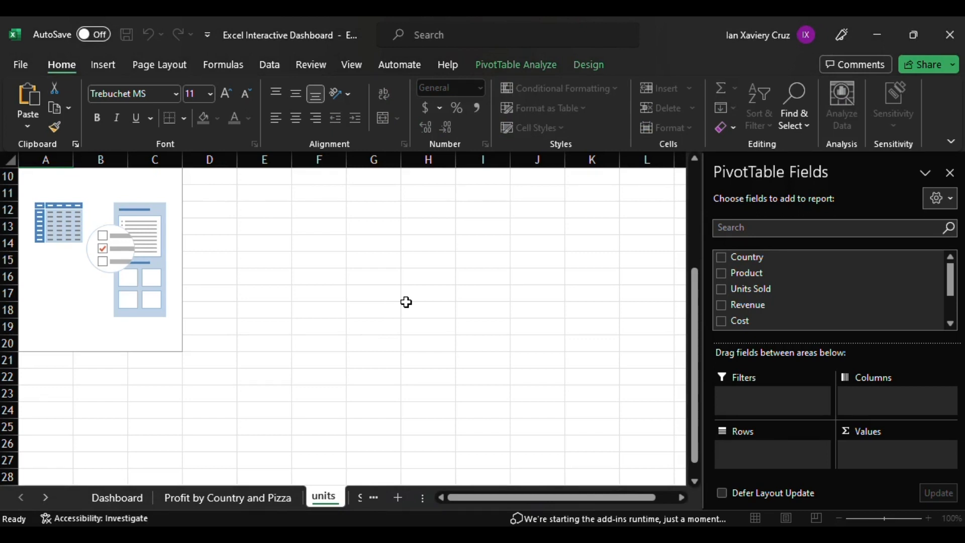
{"action": "key", "text": "BackSpace"}
{"action": "key", "text": "BackSpace"}
{"action": "key", "text": "BackSpace"}
{"action": "key", "text": "BackSpace"}
{"action": "key", "text": "BackSpace"}
{"action": "type", "text": "Units sold"}
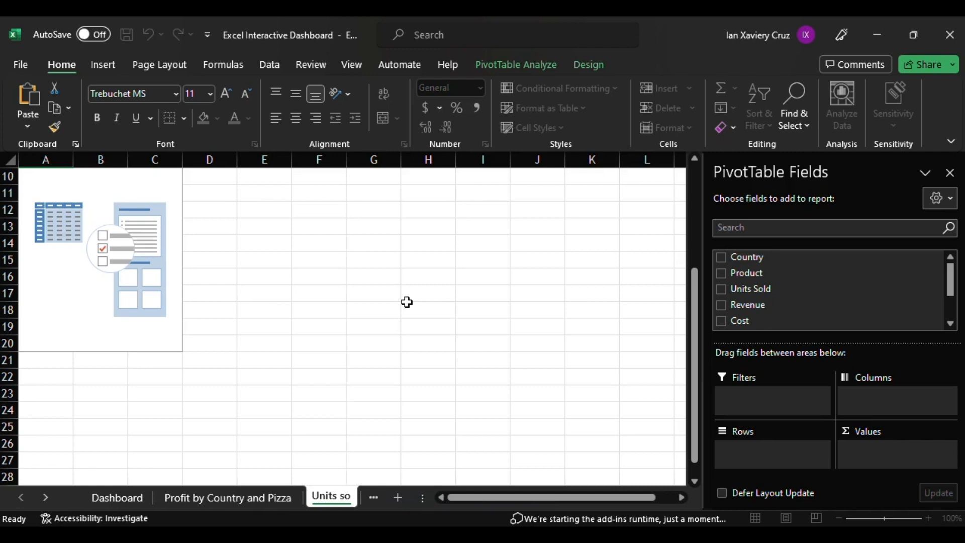
{"action": "key", "text": "Return"}
{"action": "type", "text": "each"}
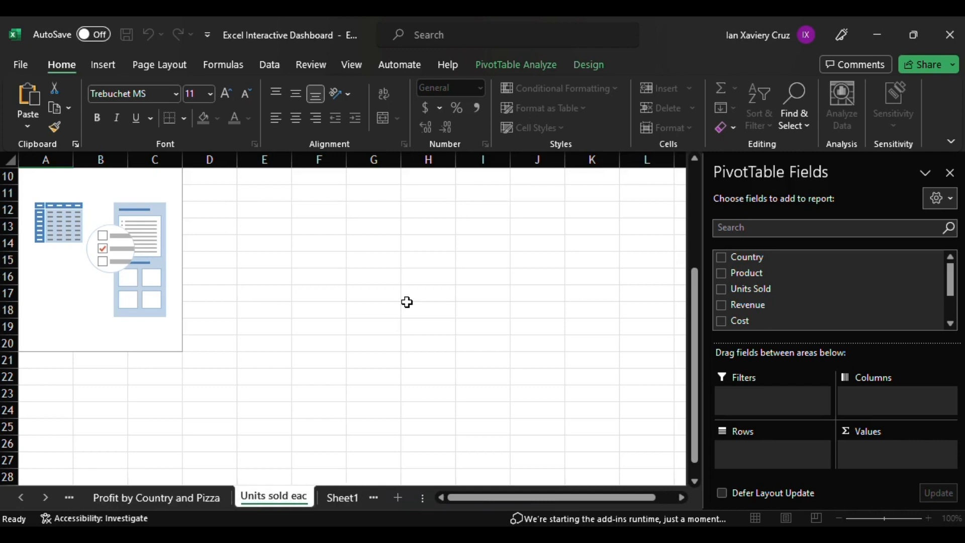
{"action": "key", "text": "BackSpace"}
{"action": "key", "text": "BackSpace"}
{"action": "key", "text": "BackSpace"}
{"action": "key", "text": "BackSpace"}
{"action": "key", "text": "BackSpace"}
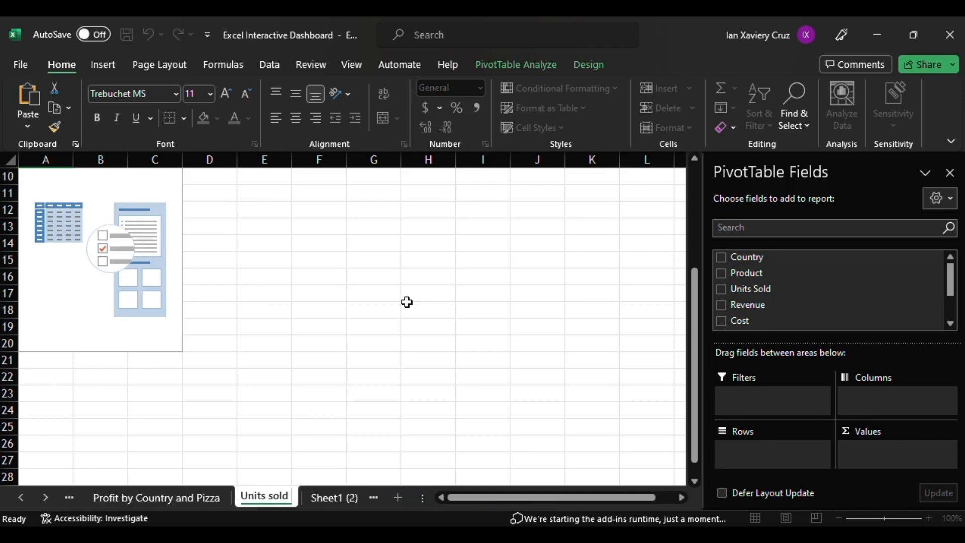
{"action": "type", "text": "ba"}
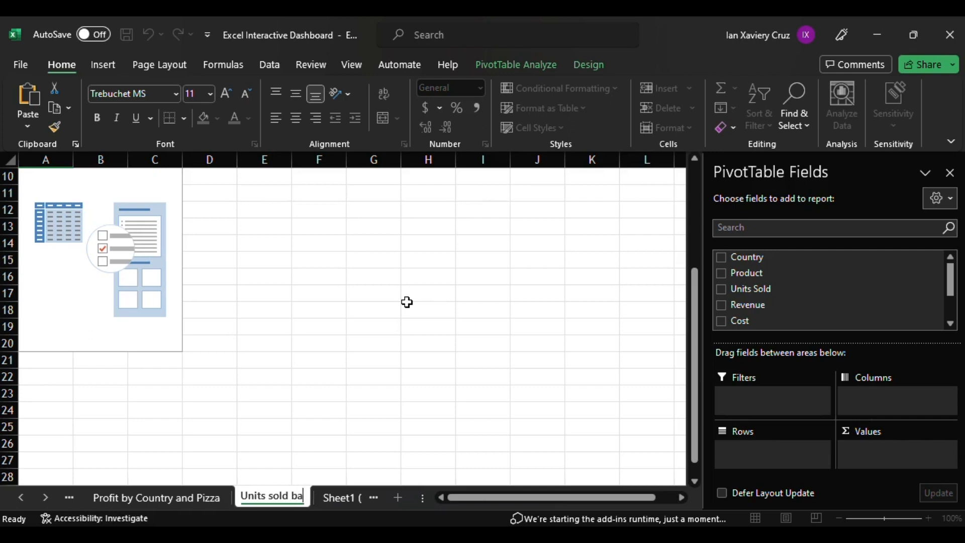
{"action": "type", "text": "sed on da"}
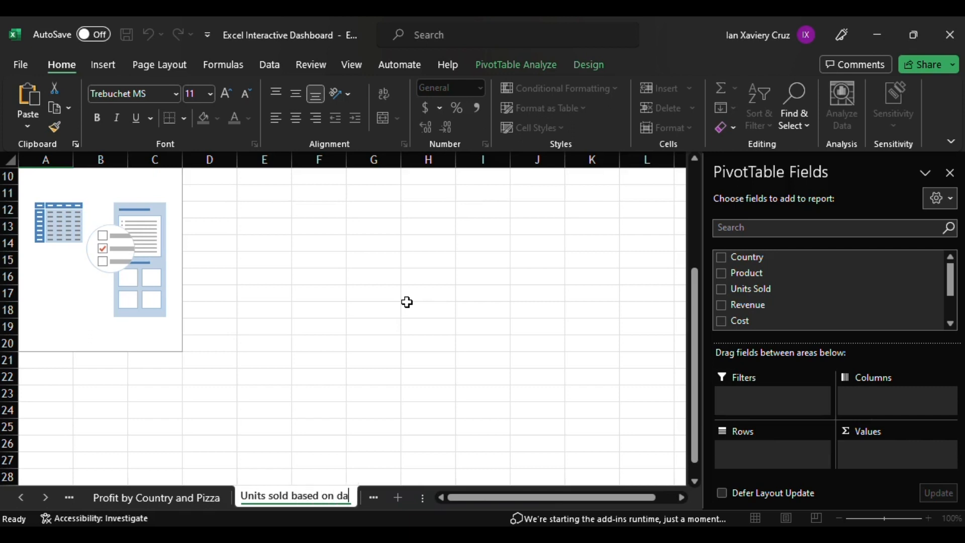
{"action": "type", "text": "te"}
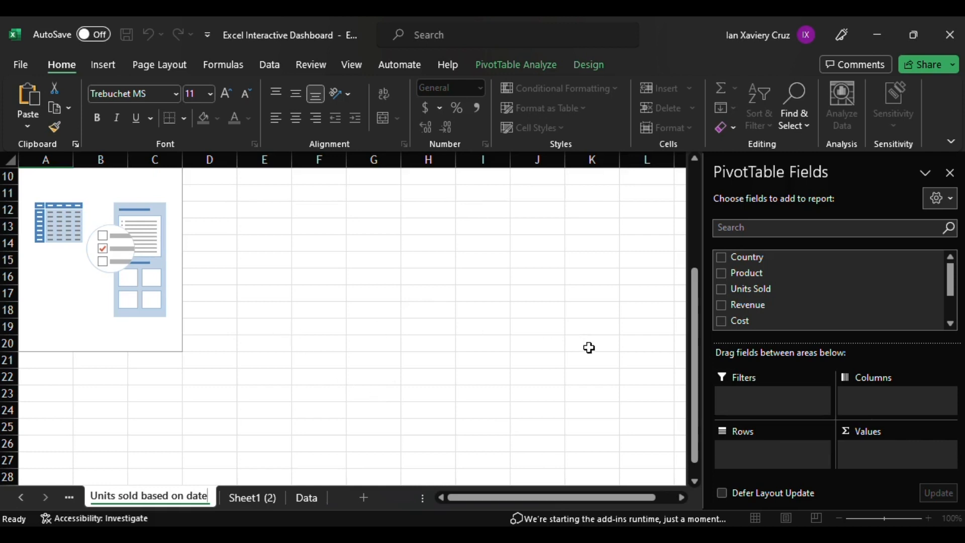
Build the PivotTable with Date in rows and Sum of Units Sold as values.
{"action": "scroll", "coordinate": [764, 317], "scroll_direction": "down", "scroll_amount": 3}
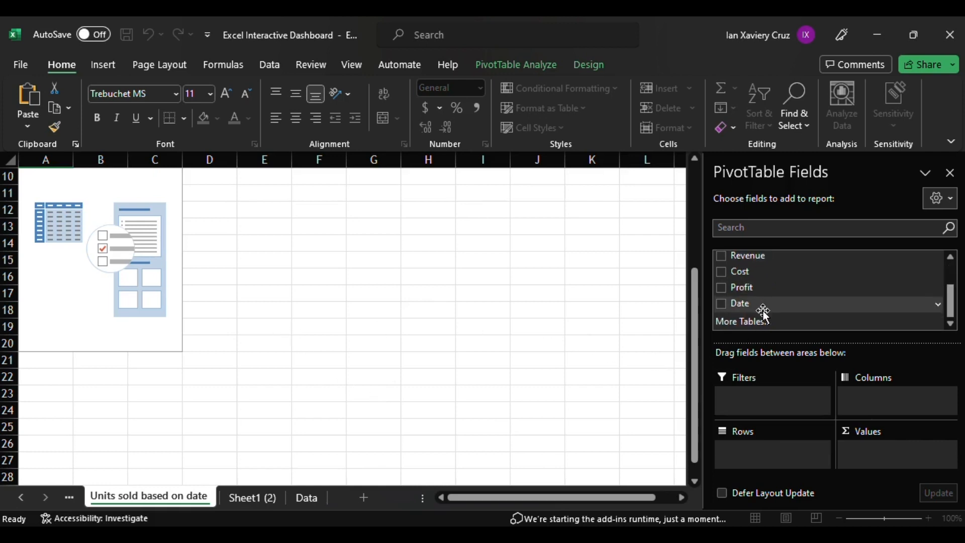
{"action": "left_click_drag", "start_coordinate": [764, 312], "coordinate": [749, 466]}
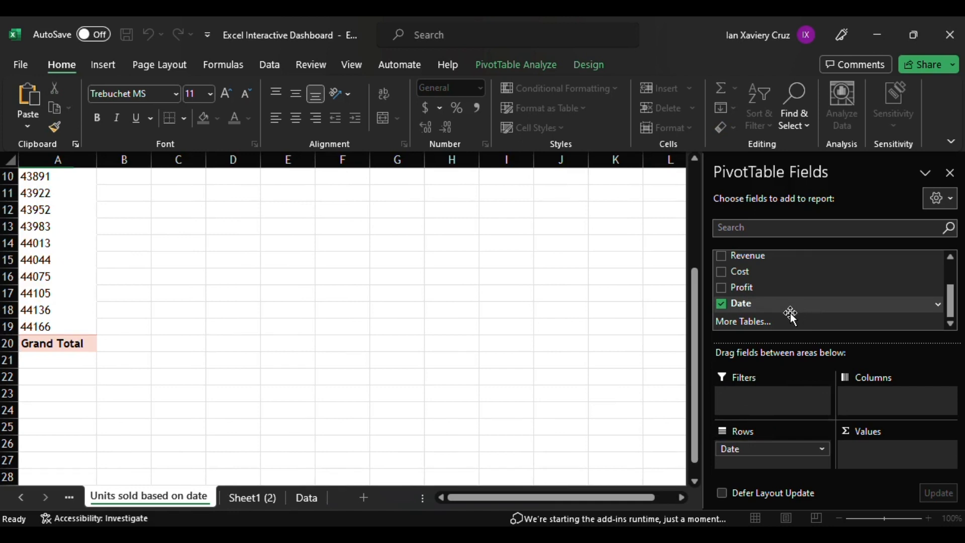
{"action": "scroll", "coordinate": [774, 309], "scroll_direction": "up", "scroll_amount": 2}
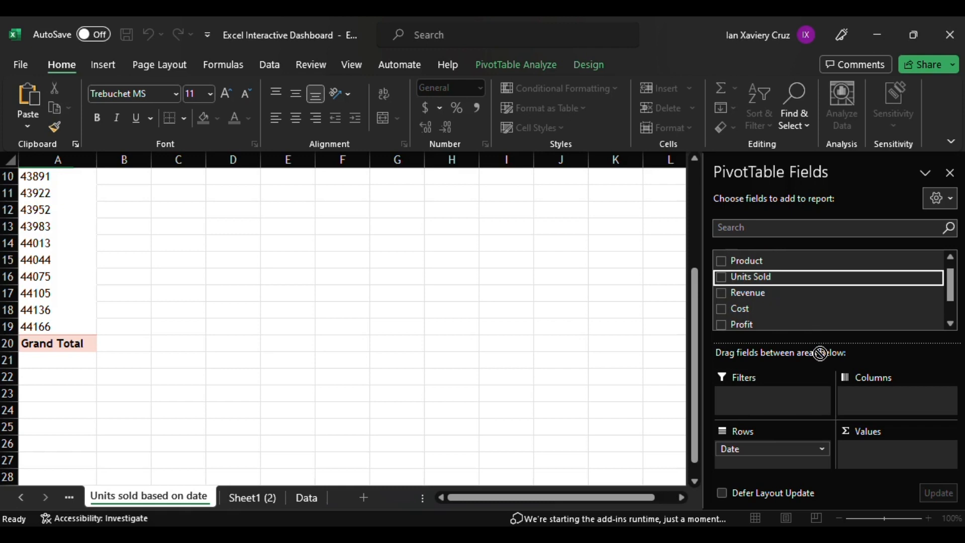
{"action": "left_click", "coordinate": [752, 286]}
Format the units sold values with thousands separators and no decimal places.
{"action": "left_click_drag", "start_coordinate": [147, 179], "coordinate": [197, 328]}
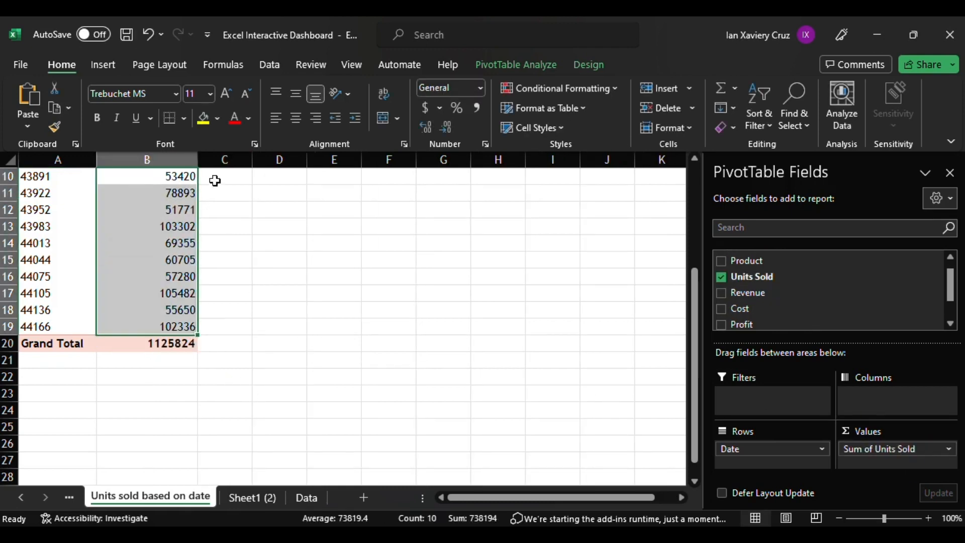
{"action": "left_click", "coordinate": [146, 343], "text": "shift"}
{"action": "left_click", "coordinate": [477, 108]}
{"action": "left_click", "coordinate": [446, 127]}
{"action": "left_click", "coordinate": [448, 126]}
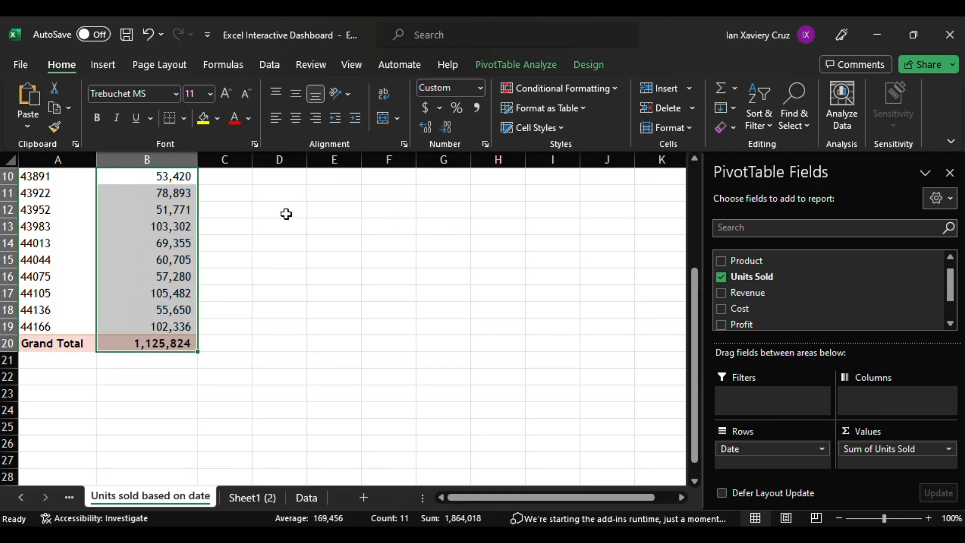
Insert a line PivotChart from the units sold PivotTable.
{"action": "left_click", "coordinate": [517, 64]}
{"action": "left_click", "coordinate": [743, 99]}
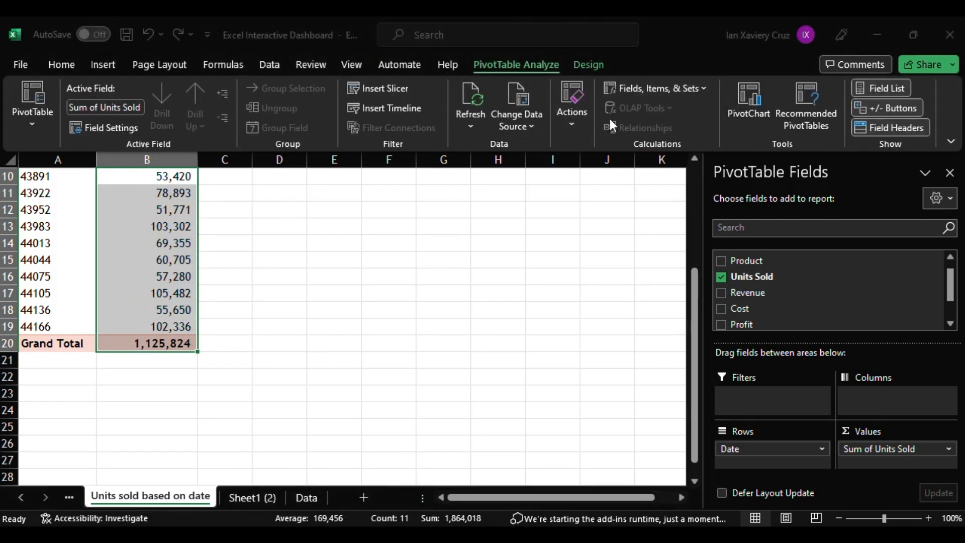
{"action": "left_click", "coordinate": [501, 295]}
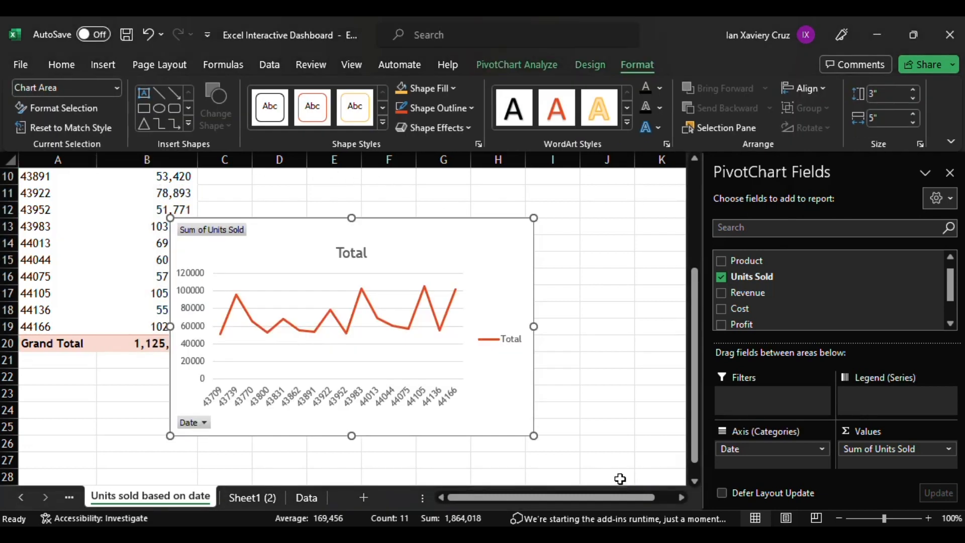
Set the chart title to Units sold based on date.
{"action": "left_click", "coordinate": [370, 262]}
{"action": "type", "text": "Units sold based on date"}
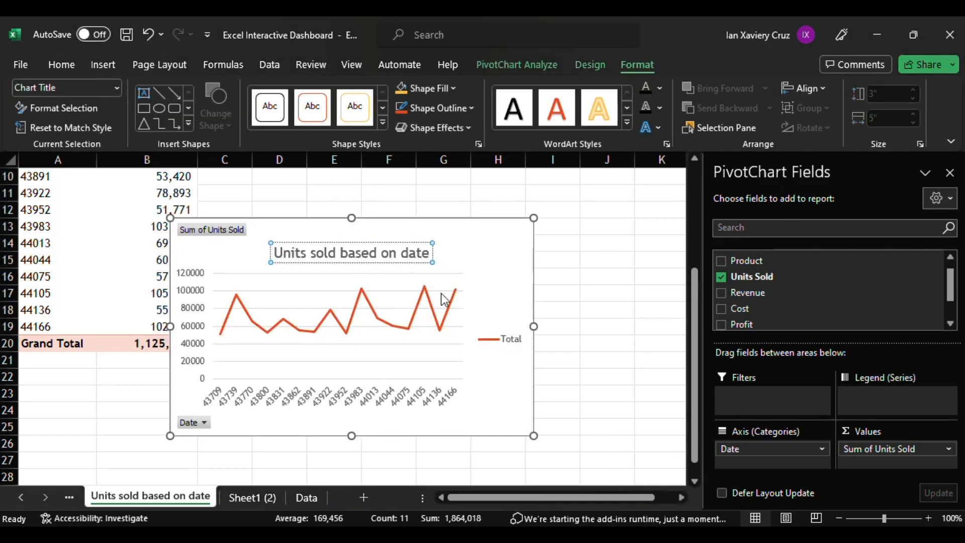
{"action": "left_click", "coordinate": [492, 284]}
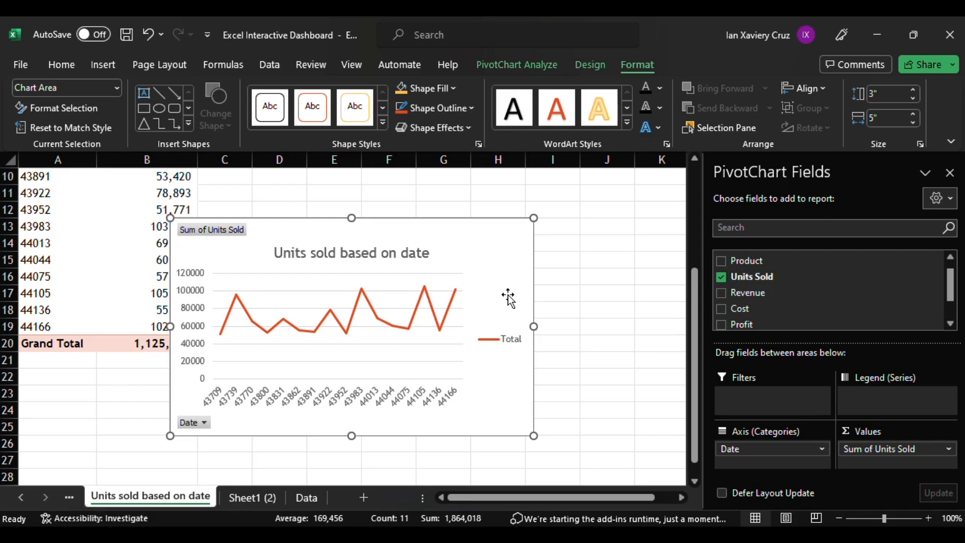
Hide the chart's field buttons and paste a copy of the chart onto the Dashboard sheet.
{"action": "right_click", "coordinate": [213, 230]}
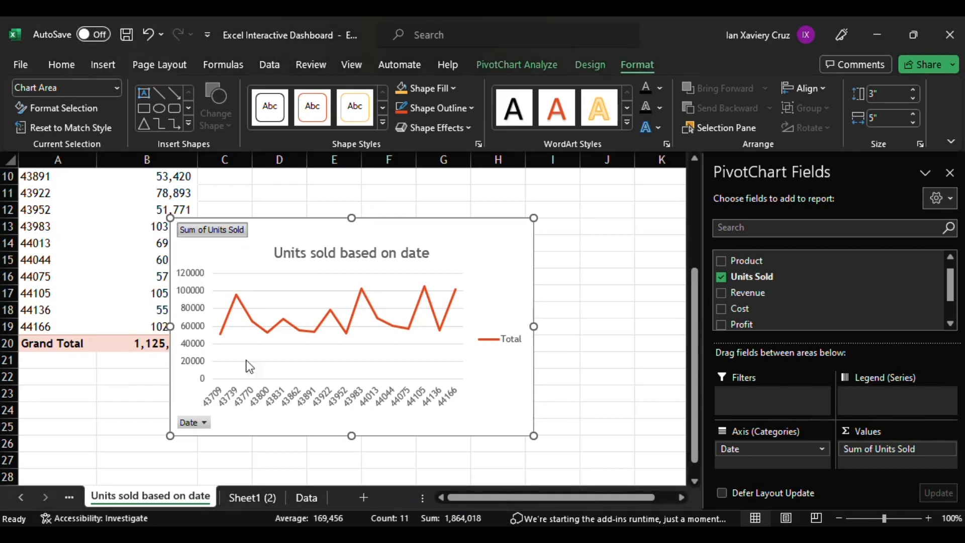
{"action": "left_click", "coordinate": [250, 406]}
{"action": "key", "text": "ctrl+c"}
{"action": "left_click", "coordinate": [70, 499]}
{"action": "left_click", "coordinate": [69, 498]}
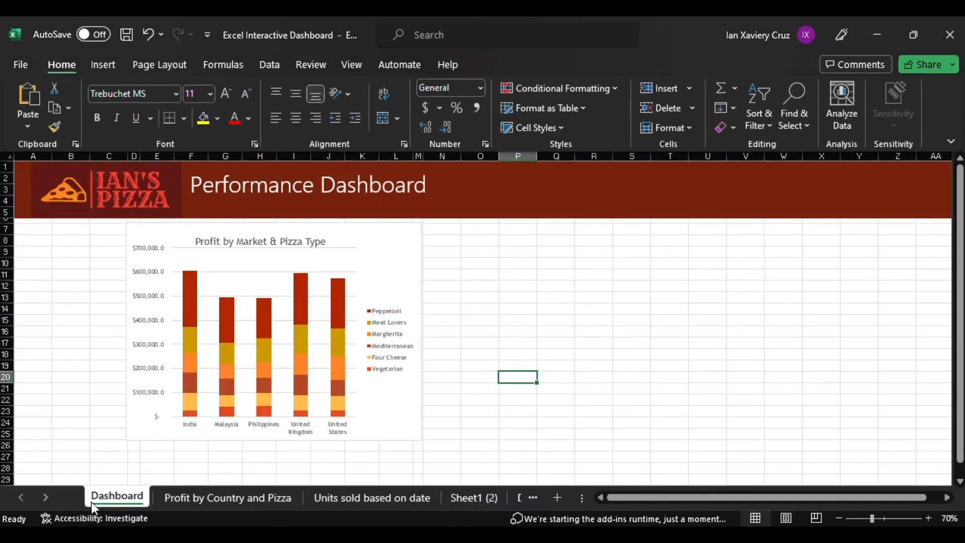
{"action": "key", "text": "ctrl+v"}
Move and resize the units sold chart beside the profit by market chart on the Dashboard.
{"action": "left_click_drag", "start_coordinate": [599, 434], "coordinate": [487, 280]}
{"action": "left_click_drag", "start_coordinate": [566, 400], "coordinate": [499, 253]}
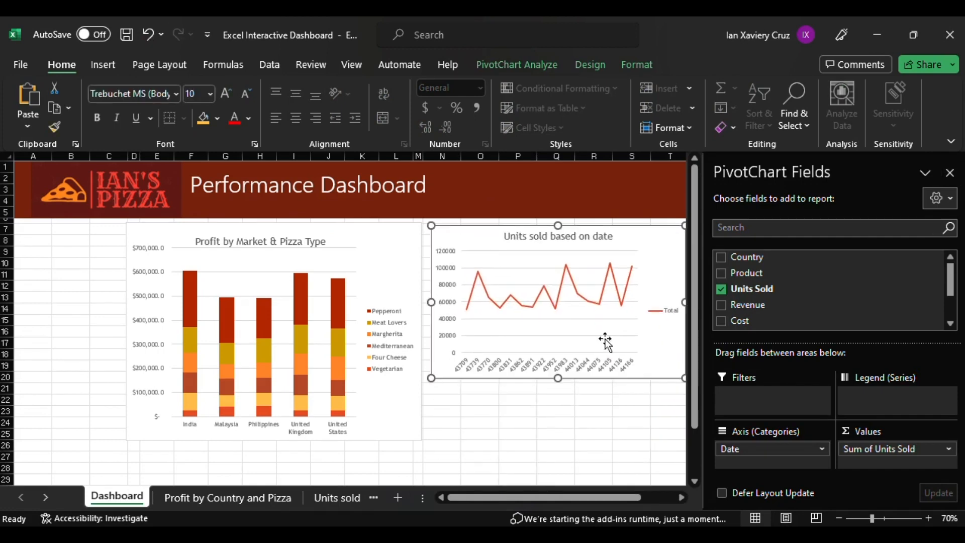
{"action": "scroll", "coordinate": [599, 377], "scroll_direction": "right", "scroll_amount": 2}
{"action": "left_click", "coordinate": [631, 391]}
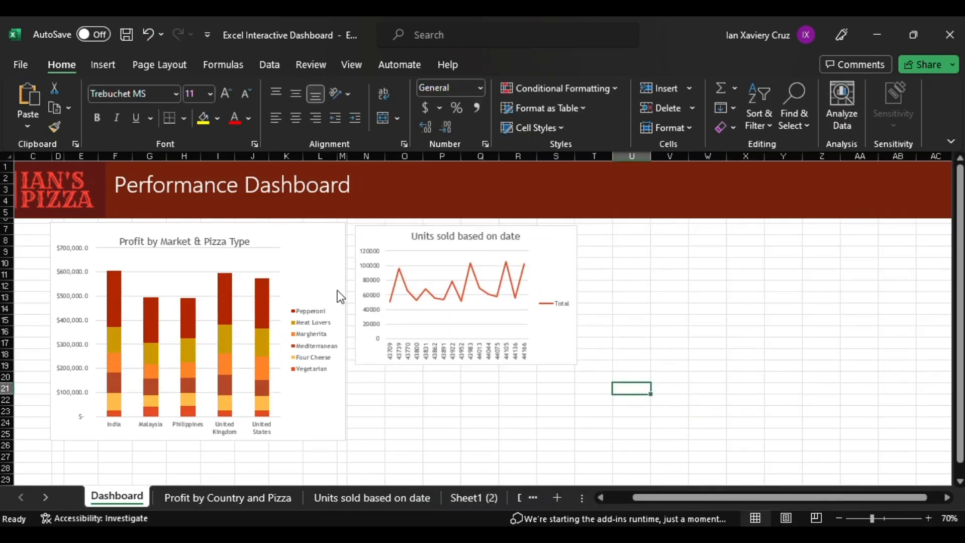
On the next PivotTable sheet, place Date in rows and Sum of Profit as values.
{"action": "left_click", "coordinate": [473, 498]}
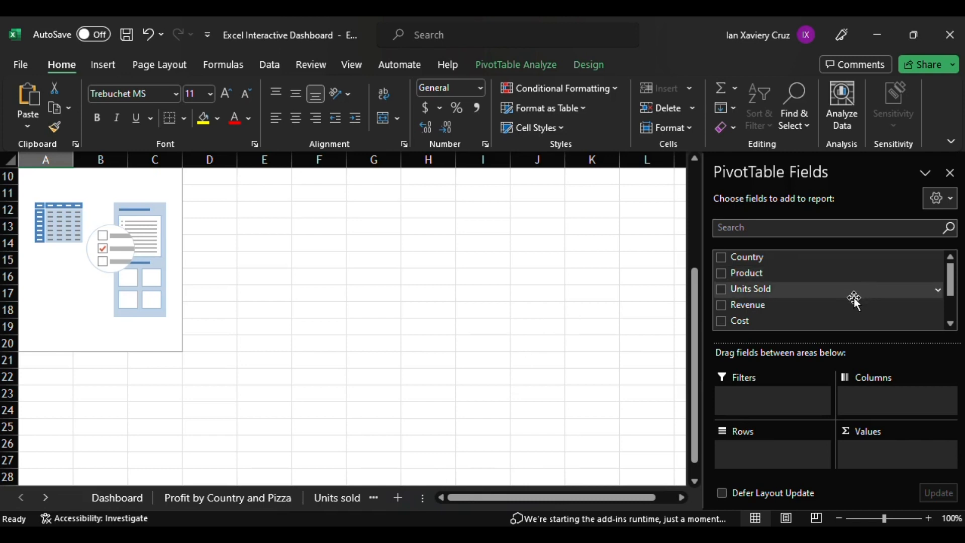
{"action": "scroll", "coordinate": [855, 297], "scroll_direction": "down", "scroll_amount": 2}
{"action": "left_click_drag", "start_coordinate": [839, 304], "coordinate": [785, 459]}
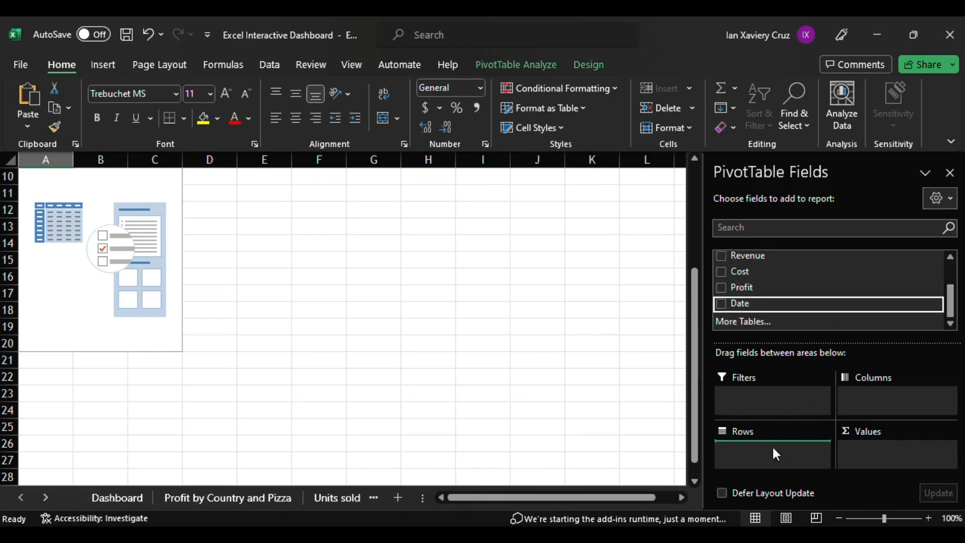
{"action": "left_click_drag", "start_coordinate": [806, 291], "coordinate": [912, 453]}
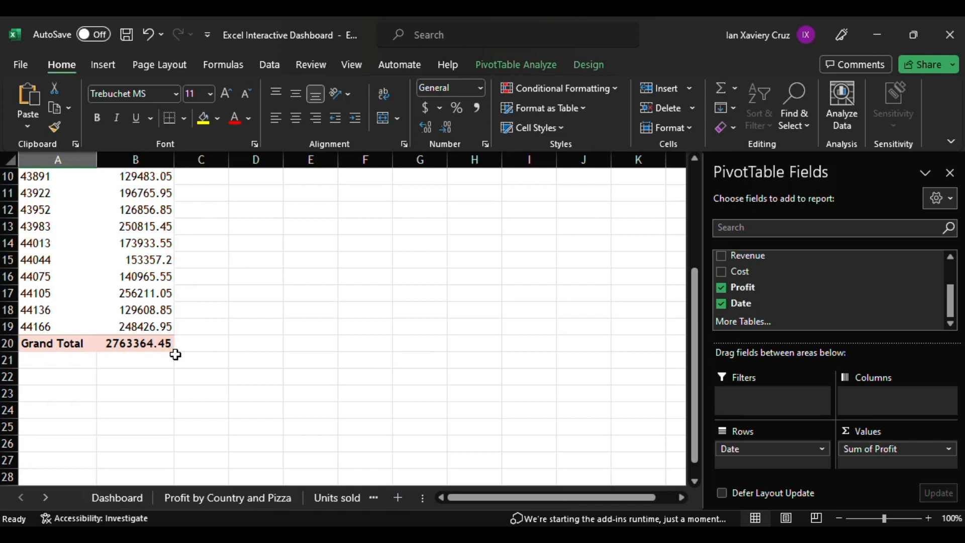
Format the profit values as Accounting with no decimal places.
{"action": "left_click_drag", "start_coordinate": [171, 349], "coordinate": [135, 190]}
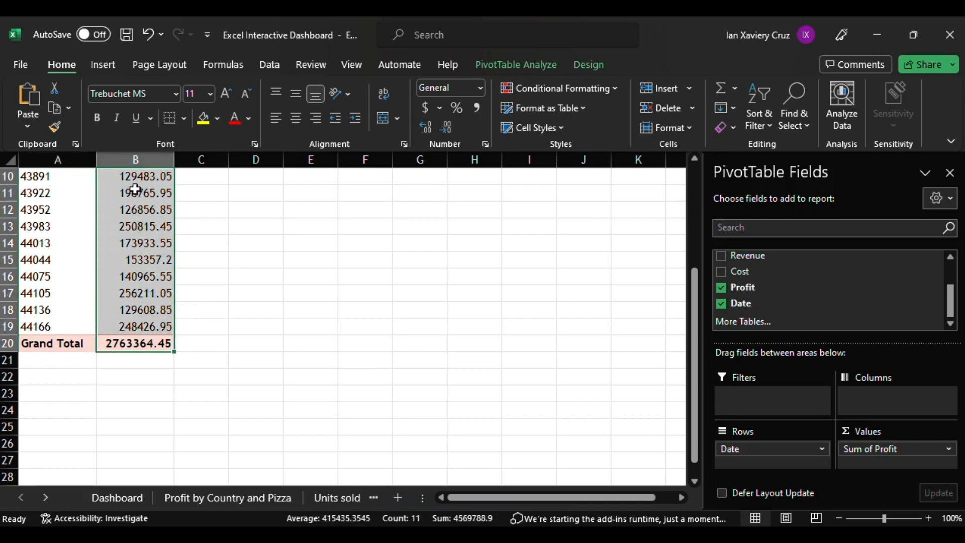
{"action": "left_click", "coordinate": [425, 108]}
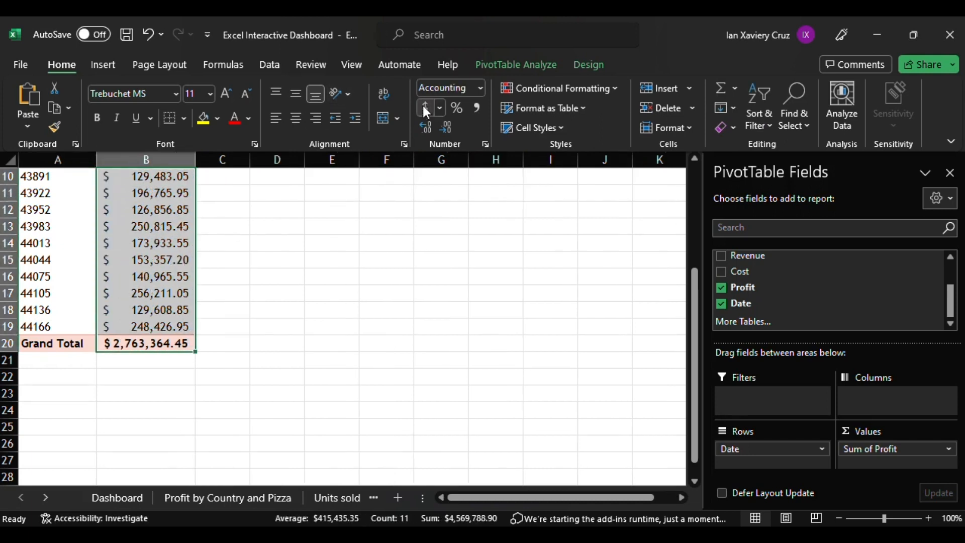
{"action": "left_click", "coordinate": [445, 126]}
{"action": "left_click", "coordinate": [445, 126]}
Insert a line PivotChart from the profit PivotTable.
{"action": "left_click", "coordinate": [517, 64]}
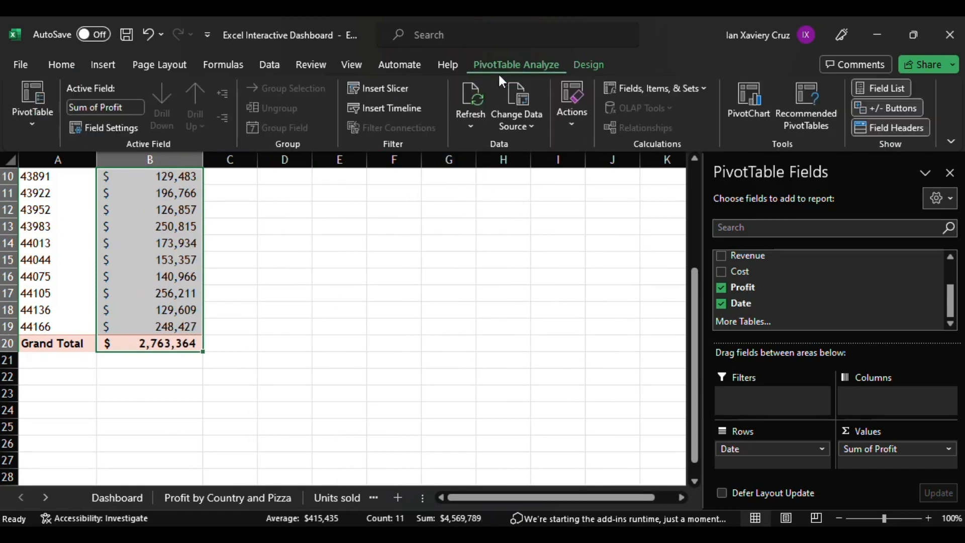
{"action": "left_click", "coordinate": [743, 116]}
{"action": "left_click", "coordinate": [321, 173]}
{"action": "left_click", "coordinate": [635, 479]}
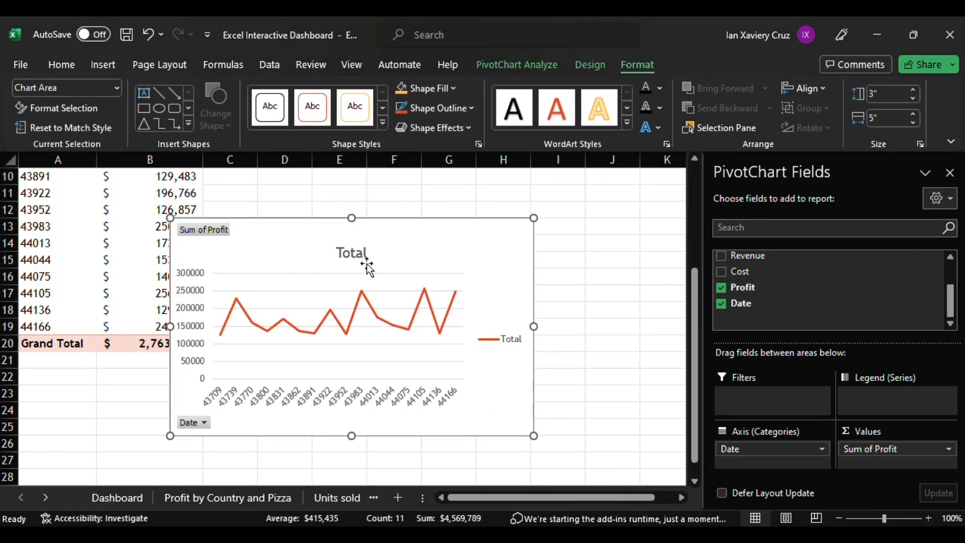
Set the chart title to Profit by date.
{"action": "left_click", "coordinate": [340, 252]}
{"action": "type", "text": "Profit by date"}
{"action": "left_click", "coordinate": [490, 288]}
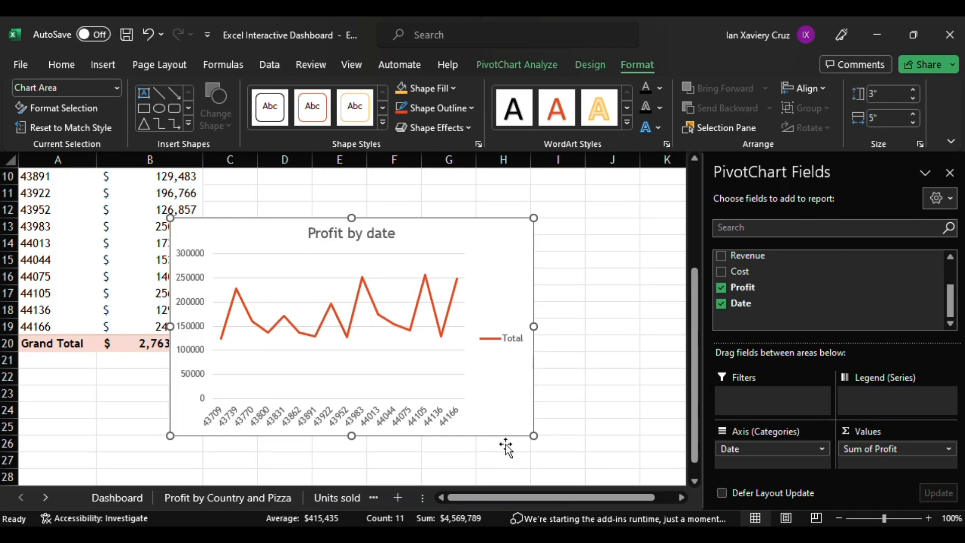
Paste the profit chart onto the Dashboard and fit it beneath the units sold chart.
{"action": "left_click", "coordinate": [117, 497]}
{"action": "key", "text": "ctrl+v"}
{"action": "left_click_drag", "start_coordinate": [643, 401], "coordinate": [394, 391]}
{"action": "scroll", "coordinate": [503, 403], "scroll_direction": "down", "scroll_amount": 2}
{"action": "left_click_drag", "start_coordinate": [618, 457], "coordinate": [582, 425]}
{"action": "scroll", "coordinate": [601, 411], "scroll_direction": "up", "scroll_amount": 1}
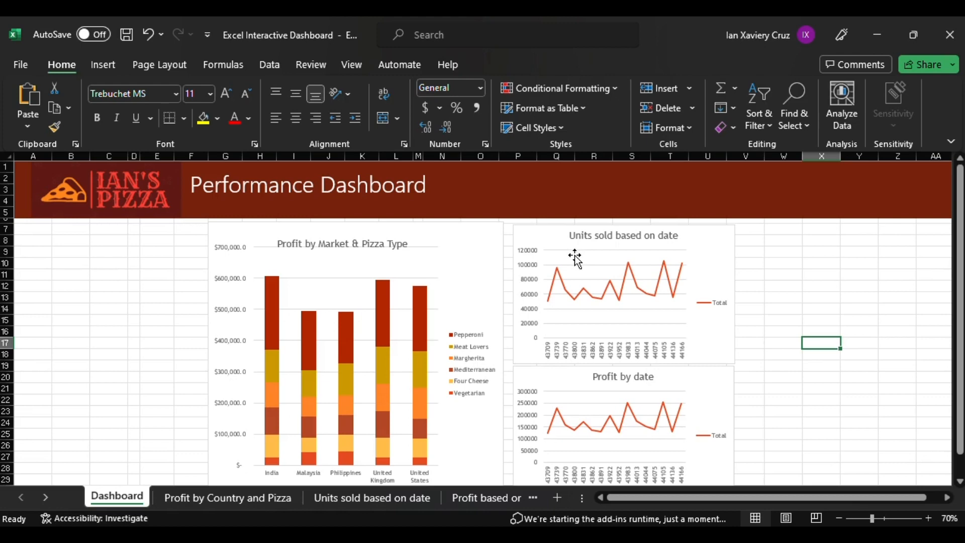
Insert Country and Product slicers for the profit by market chart.
{"action": "left_click", "coordinate": [492, 251]}
{"action": "left_click", "coordinate": [528, 66]}
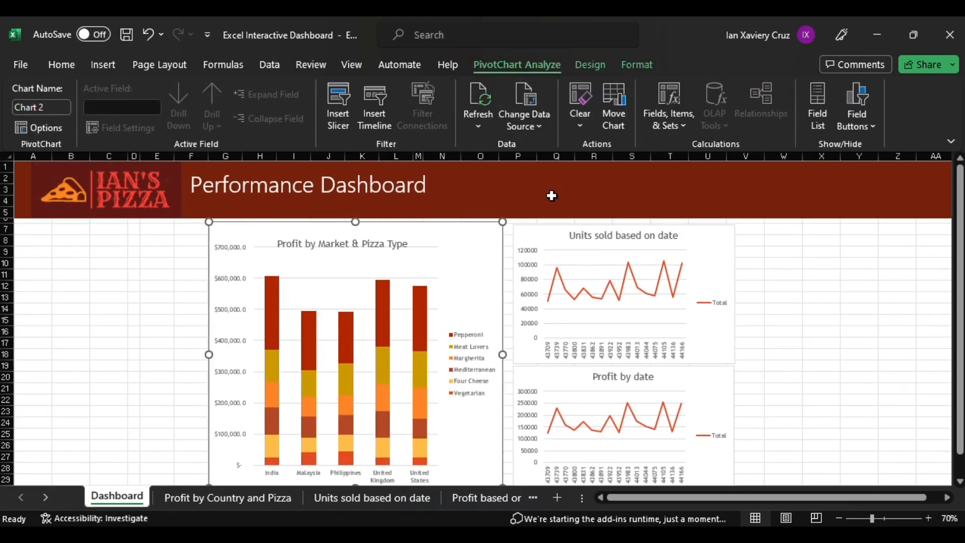
{"action": "left_click", "coordinate": [343, 127]}
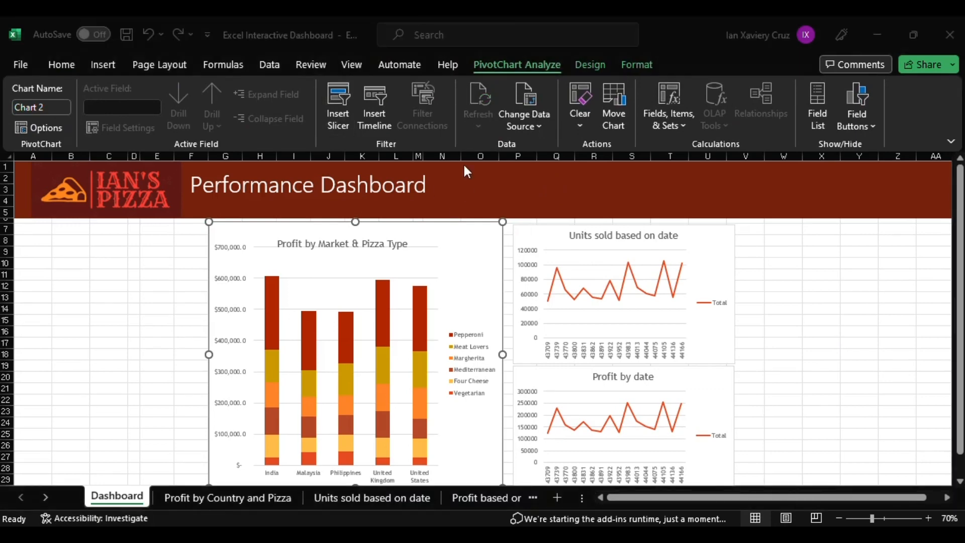
{"action": "left_click", "coordinate": [482, 434]}
{"action": "left_click_drag", "start_coordinate": [488, 254], "coordinate": [395, 280]}
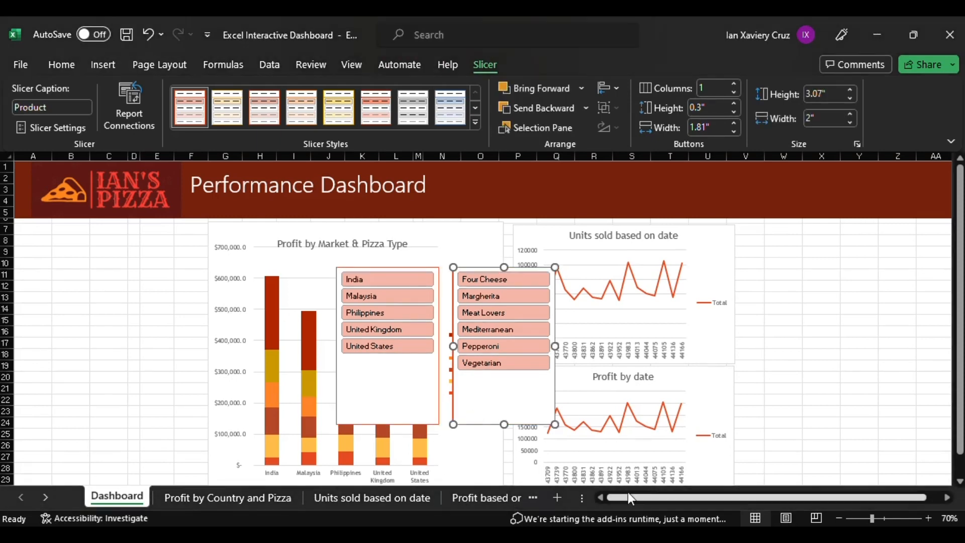
Set the Country slicer's button width to 2 inches.
{"action": "left_click", "coordinate": [396, 388]}
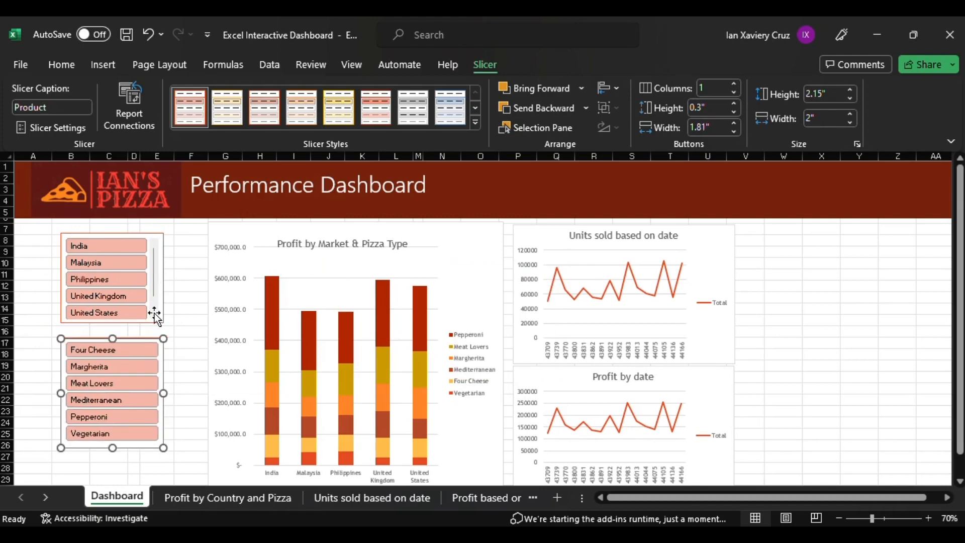
{"action": "left_click", "coordinate": [168, 311]}
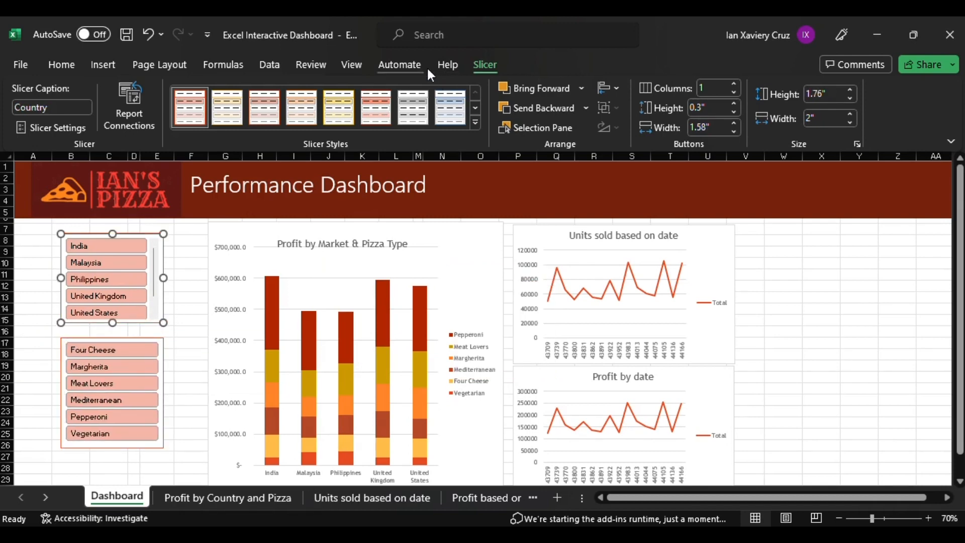
{"action": "left_click", "coordinate": [709, 129]}
{"action": "type", "text": "2\""}
Set the Product slicer's button width to 2 inches and align it under the Country slicer.
{"action": "left_click", "coordinate": [162, 419]}
{"action": "left_click", "coordinate": [710, 128]}
{"action": "type", "text": "2\""}
{"action": "left_click", "coordinate": [193, 390]}
{"action": "left_click", "coordinate": [158, 332]}
{"action": "left_click_drag", "start_coordinate": [63, 355], "coordinate": [65, 347]}
{"action": "left_click_drag", "start_coordinate": [176, 386], "coordinate": [184, 386]}
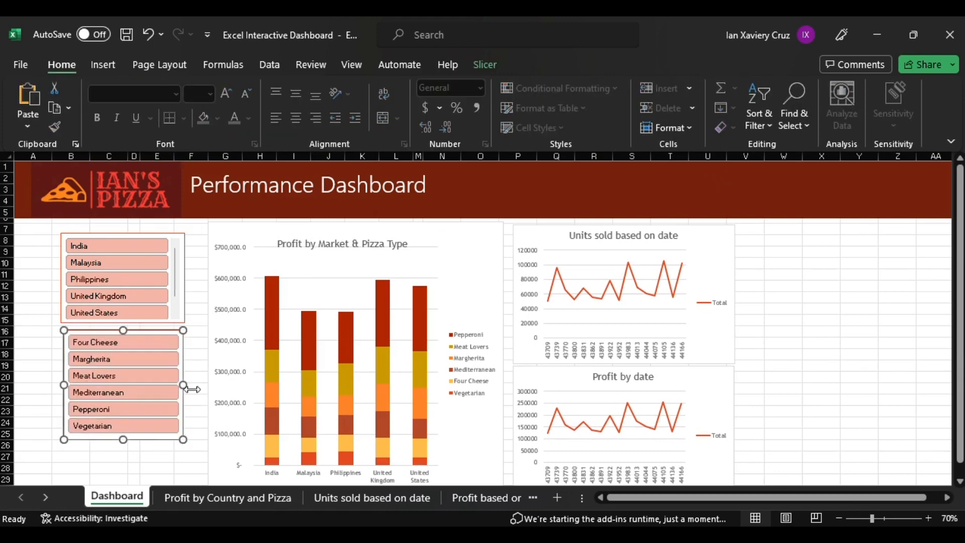
Filter the dashboard with the slicers to United States and Pepperoni.
{"action": "left_click", "coordinate": [119, 264]}
{"action": "left_click", "coordinate": [120, 281]}
{"action": "left_click", "coordinate": [120, 313]}
{"action": "left_click", "coordinate": [119, 377]}
{"action": "left_click", "coordinate": [117, 410]}
{"action": "left_click", "coordinate": [118, 409]}
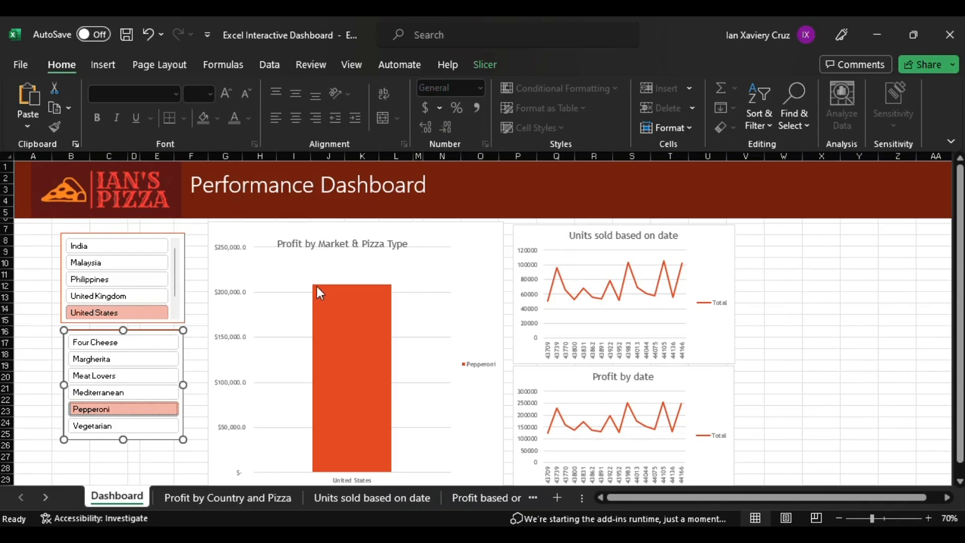
Hide gridlines and headings on the Dashboard sheet.
{"action": "left_click", "coordinate": [355, 63]}
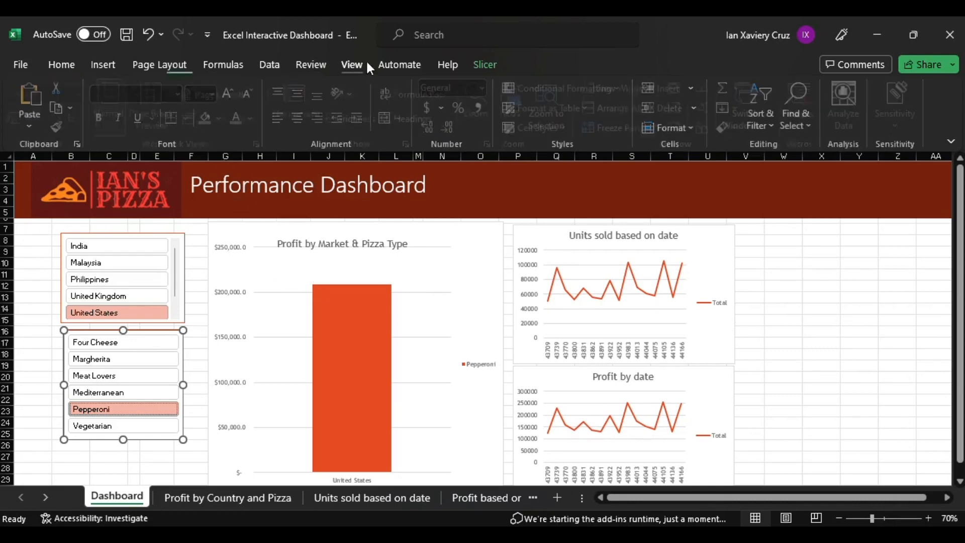
{"action": "left_click", "coordinate": [359, 119]}
{"action": "left_click", "coordinate": [422, 118]}
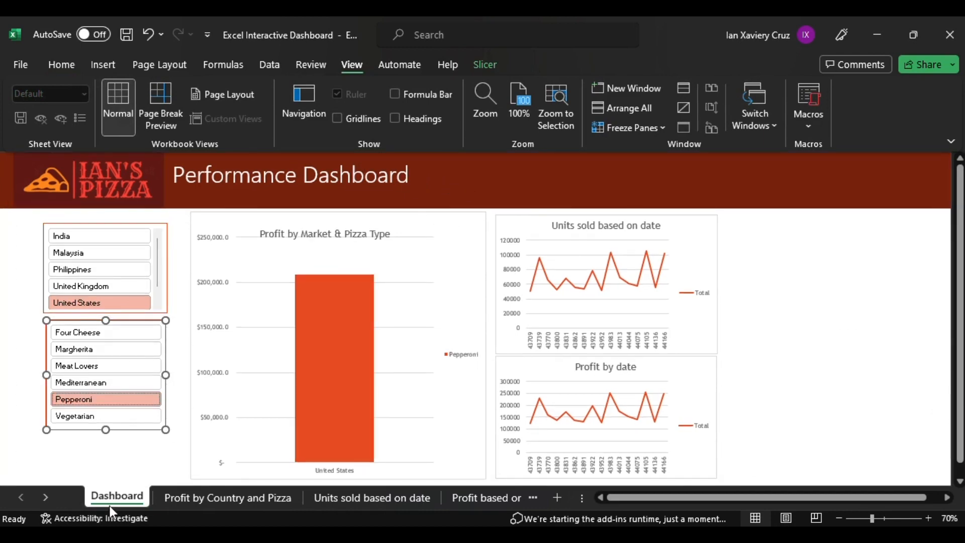
Hide all worksheets except the Dashboard.
{"action": "left_click", "coordinate": [247, 498], "text": "ctrl"}
{"action": "left_click", "coordinate": [360, 496], "text": "ctrl"}
{"action": "left_click", "coordinate": [473, 498], "text": "ctrl"}
{"action": "left_click", "coordinate": [371, 497], "text": "ctrl"}
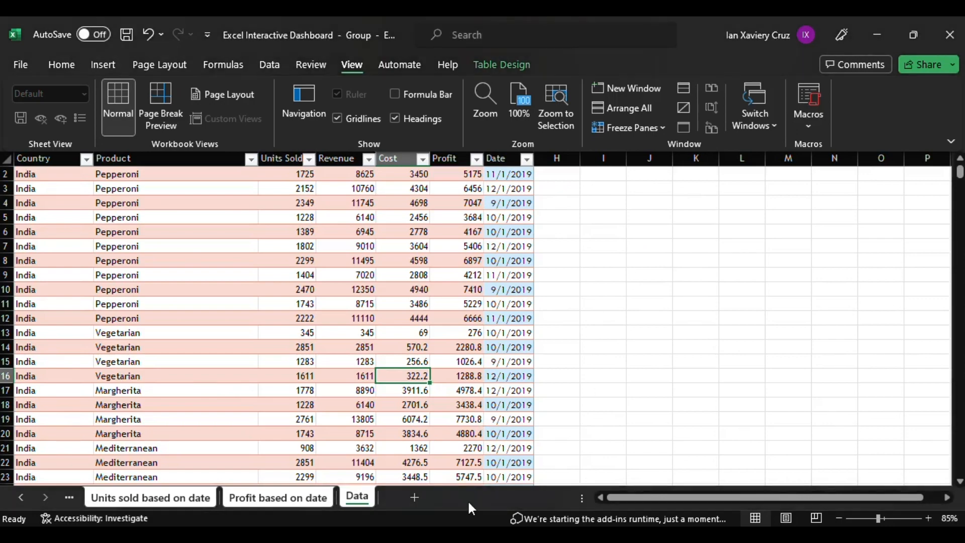
{"action": "left_click", "coordinate": [214, 497]}
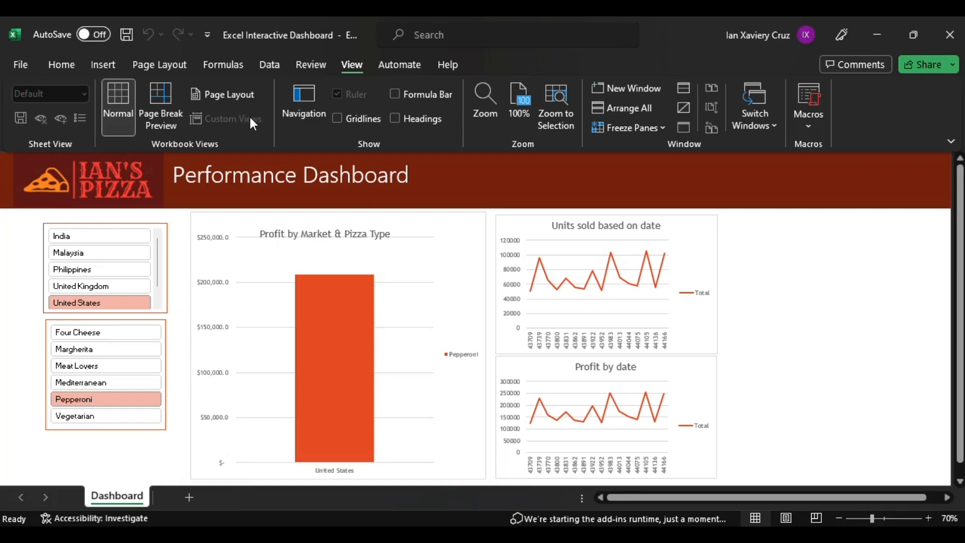
Open the page layout options for the Dashboard sheet.
{"action": "left_click", "coordinate": [159, 65]}
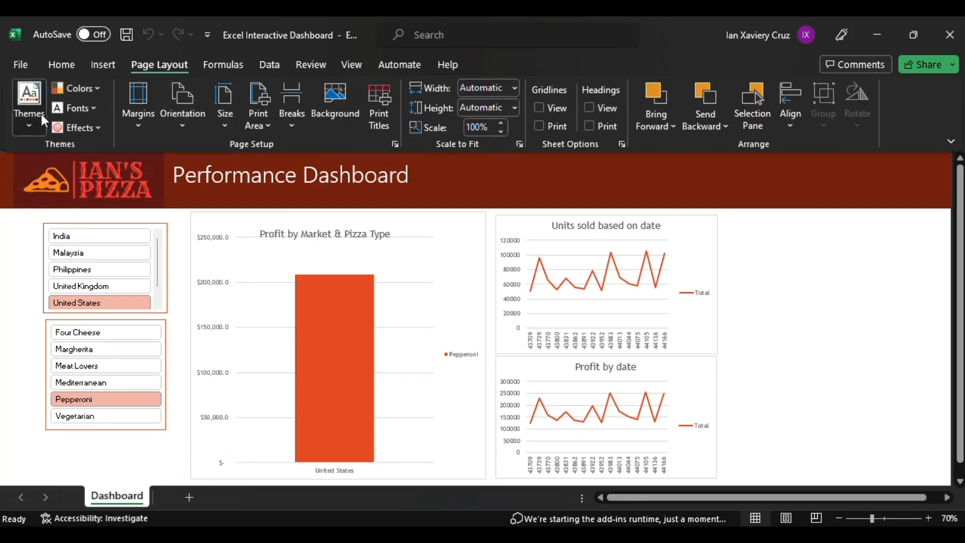